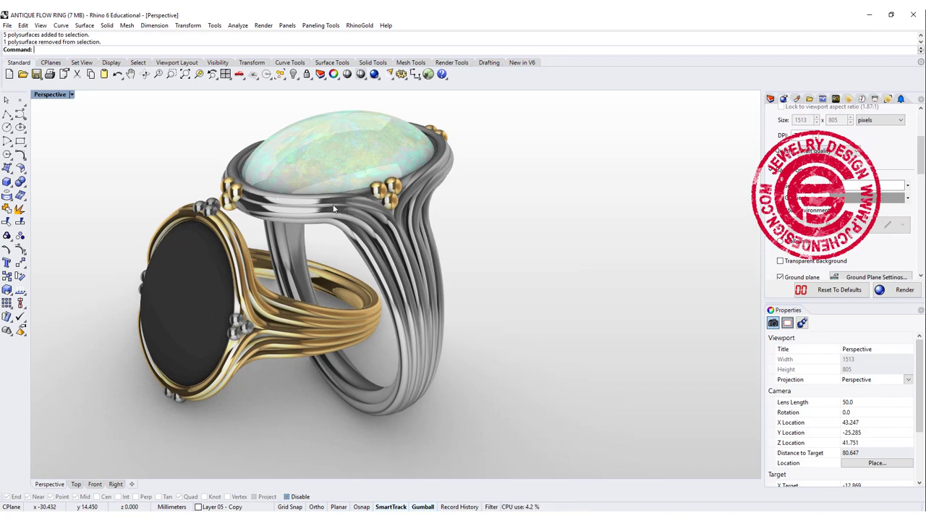
right_drag(524, 315, 537, 308)
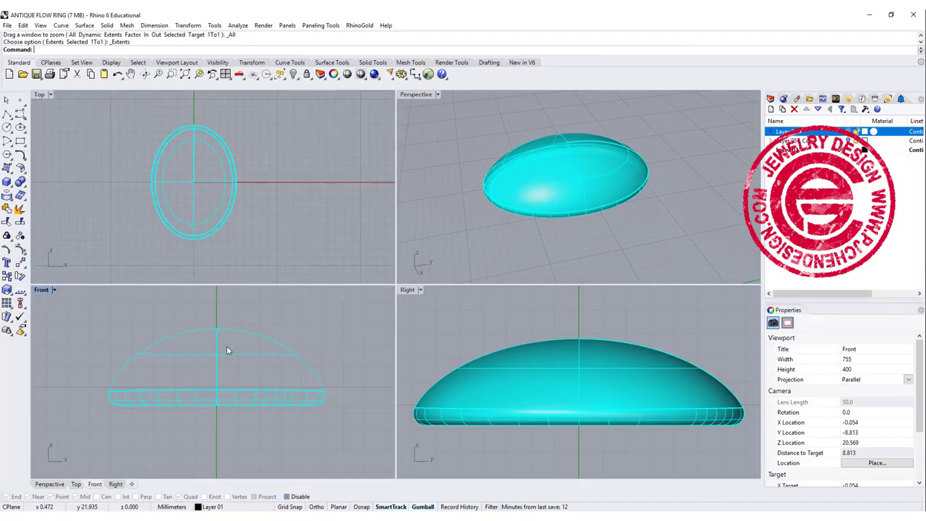
right_drag(227, 350, 218, 353)
right_drag(611, 159, 612, 197)
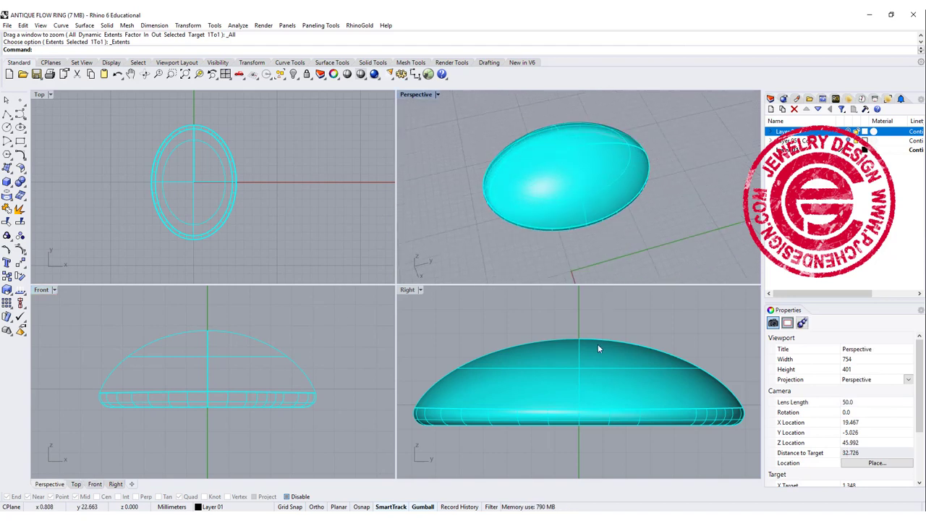
right_drag(598, 355, 621, 372)
right_drag(606, 219, 640, 212)
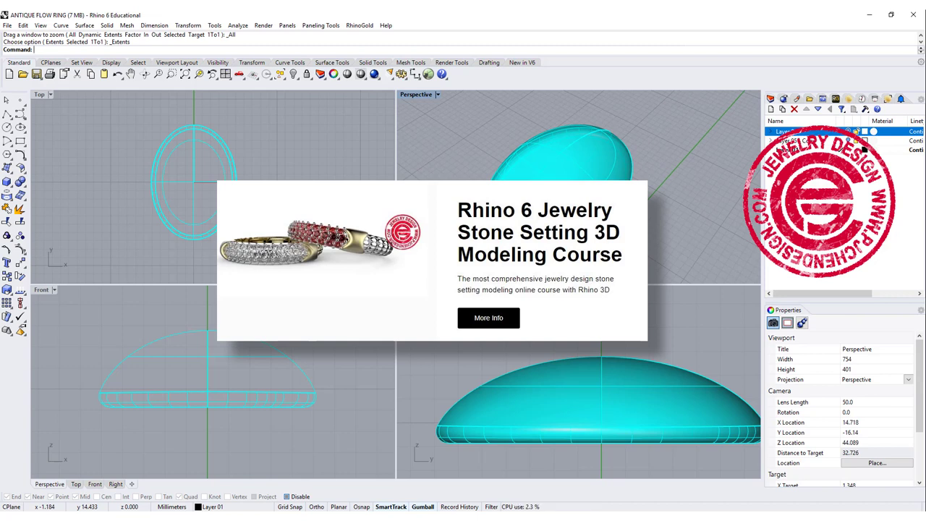
right_drag(304, 239, 299, 220)
right_drag(552, 261, 550, 224)
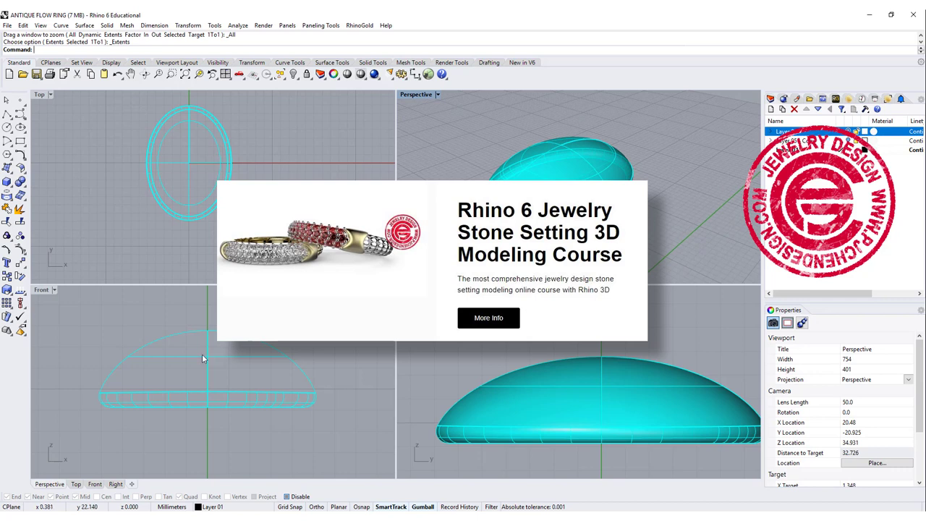
Step: Draw a 16 mm diameter circle centred on the origin in the maximized Front view
double_click(44, 290)
scroll(343, 238, down, 3)
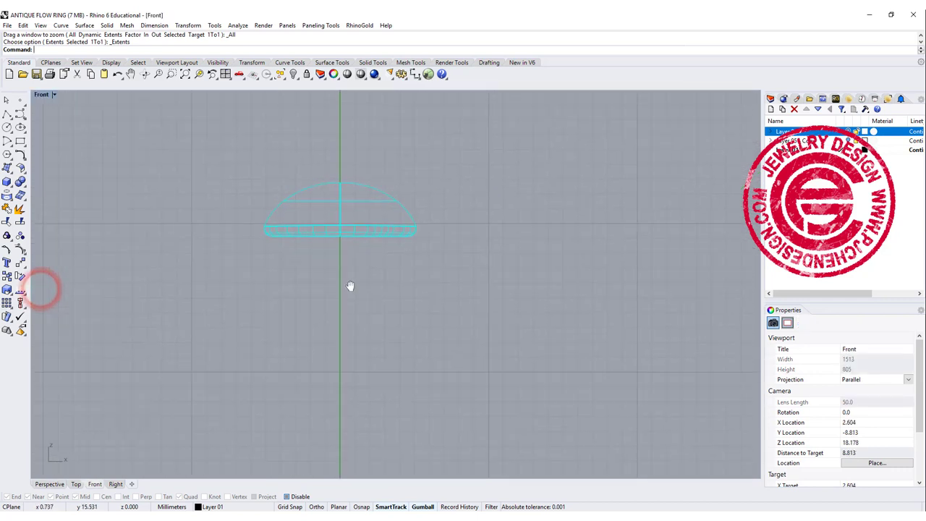
scroll(309, 278, down, 2)
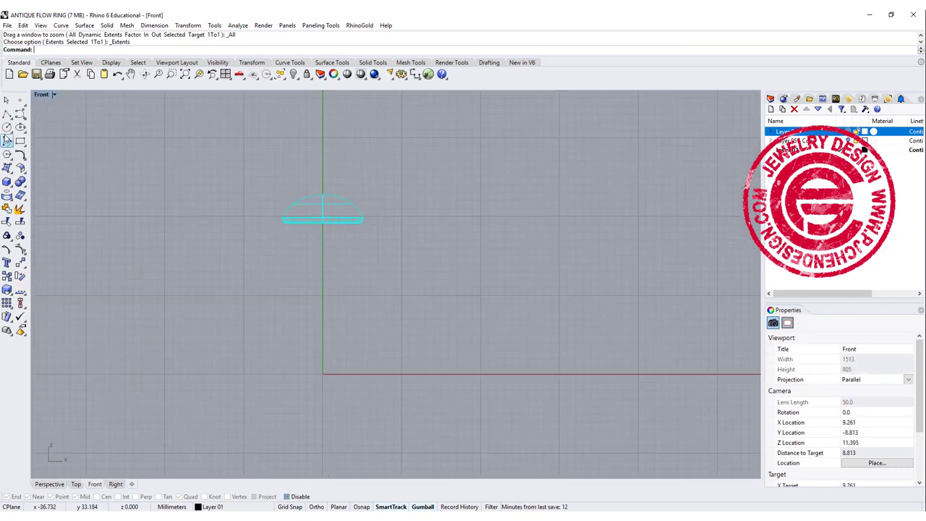
click(6, 127)
click(323, 374)
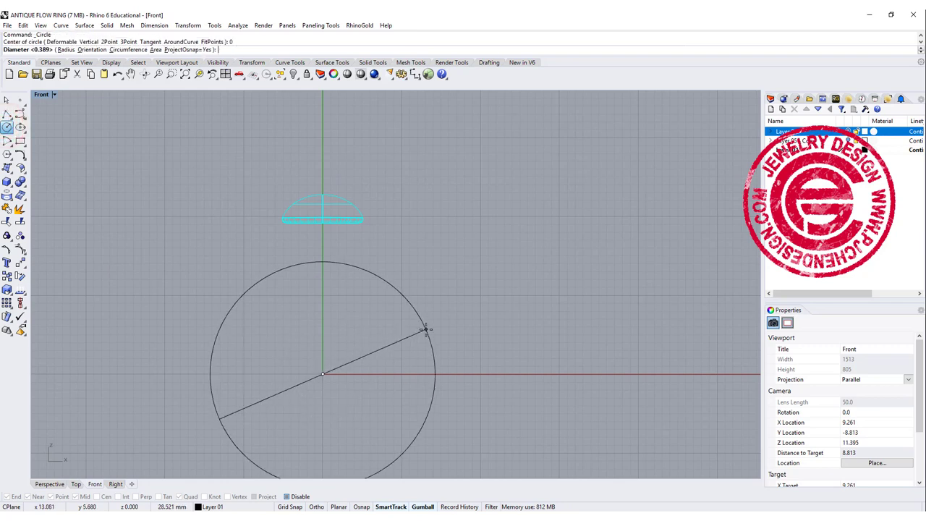
text(16)
key(Return)
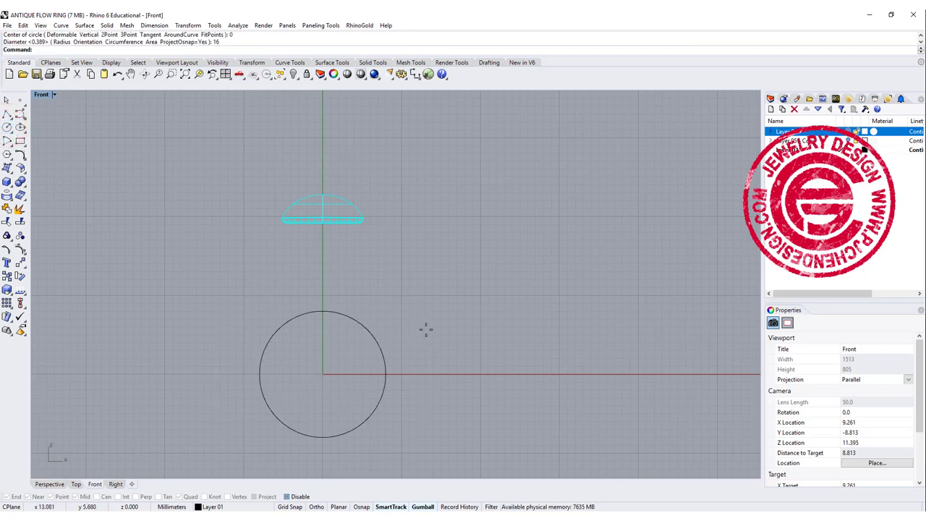
Step: Move the cabochon stone down along the vertical axis until it sits just above the circle
right_drag(333, 309, 354, 279)
click(343, 332)
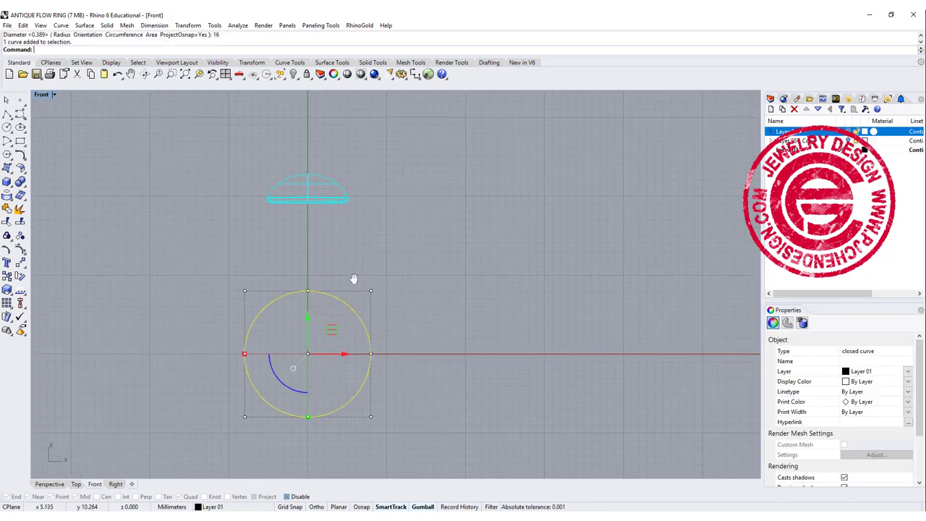
mouse_move(366, 220)
mouse_down()
mouse_move(283, 139)
mouse_move(307, 174)
mouse_move(312, 225)
mouse_up()
right_drag(401, 276, 451, 227)
scroll(355, 268, up, 4)
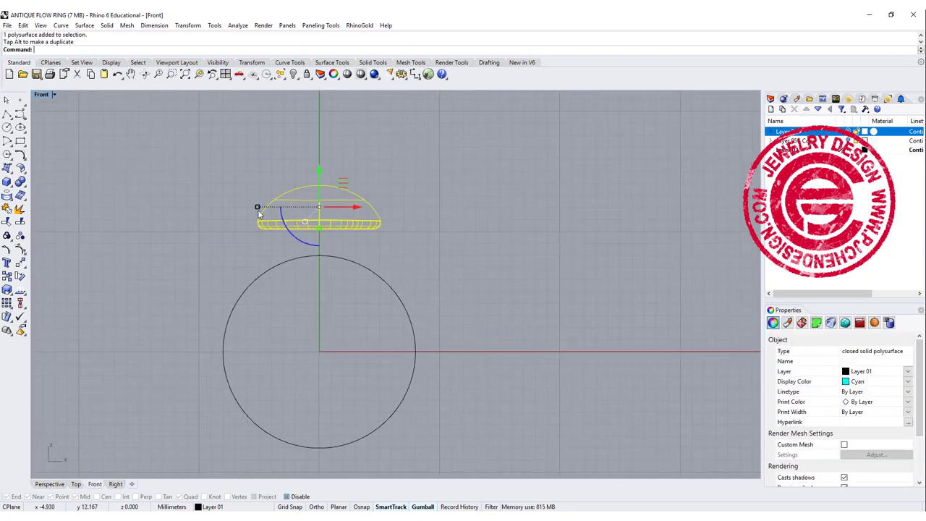
Step: Create a solid sphere centred on the origin in the Top view with a radius of about 6 mm
double_click(42, 95)
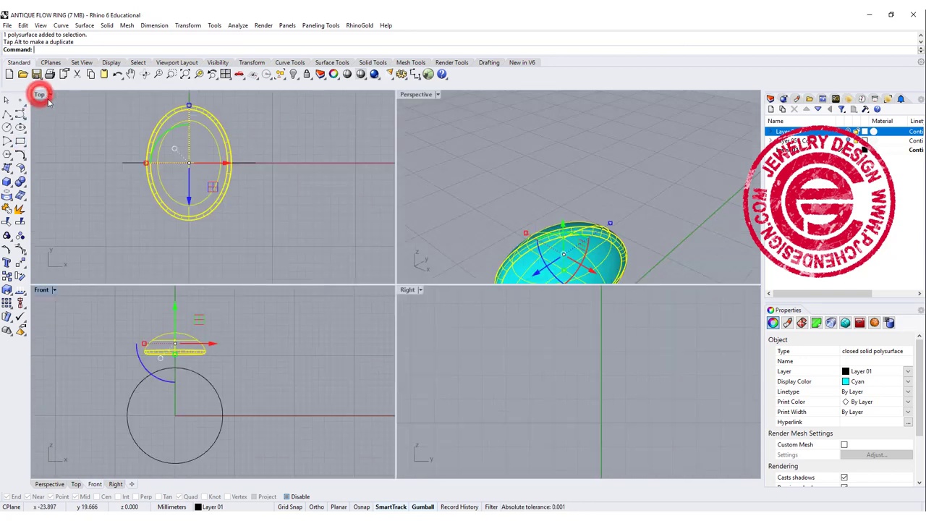
click(13, 181)
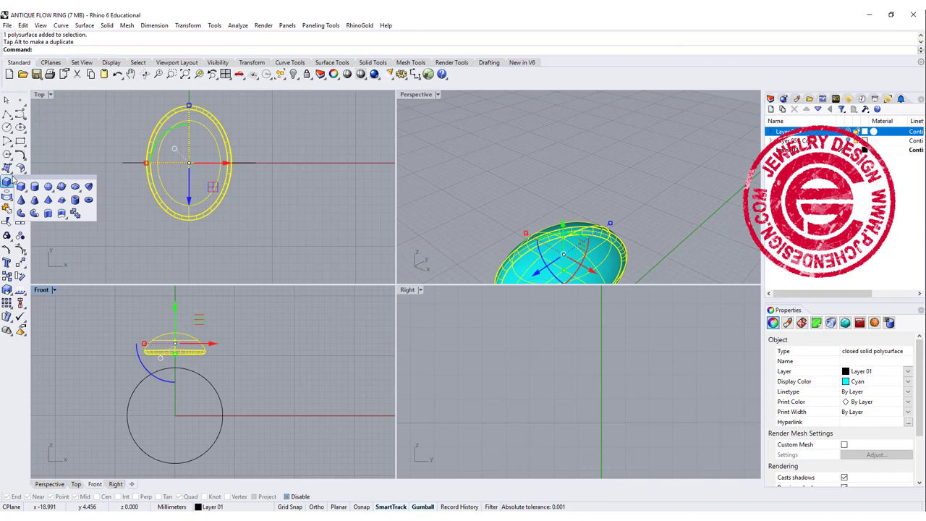
click(48, 185)
click(188, 163)
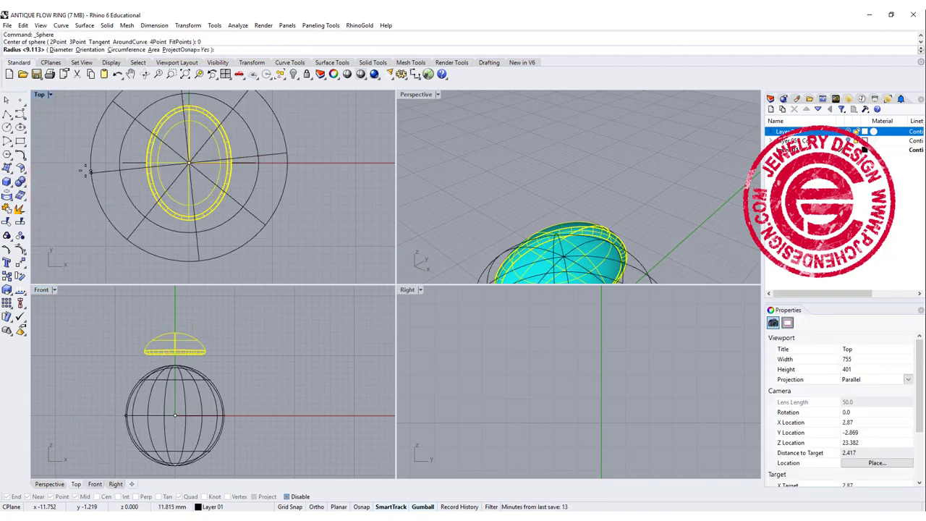
scroll(85, 170, up, 6)
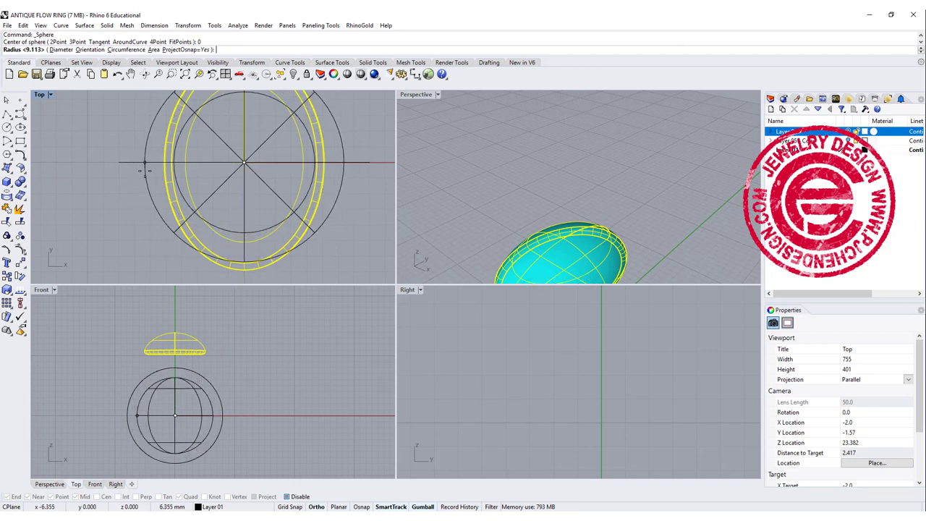
click(151, 168)
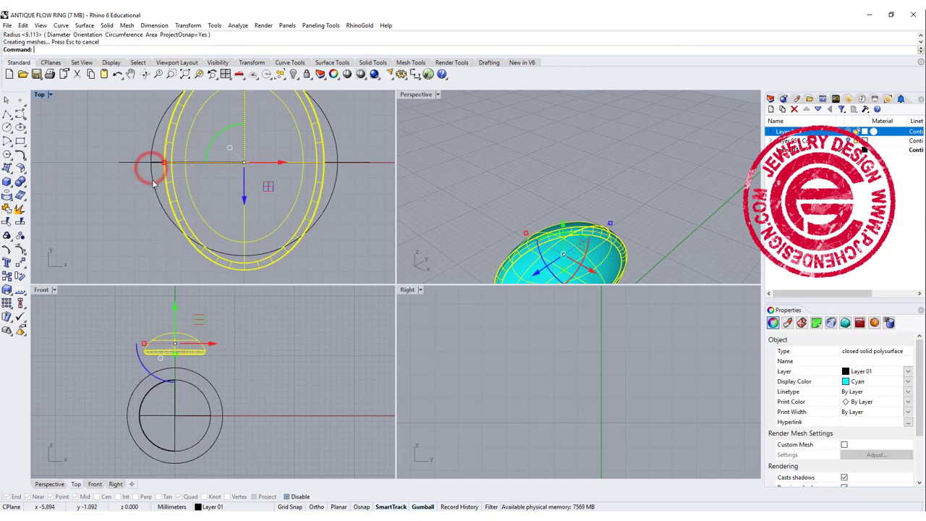
Step: Scale the sphere in the Top view into an oval that surrounds the stone with a rim about 0.8 mm thick
click(152, 181)
click(44, 95)
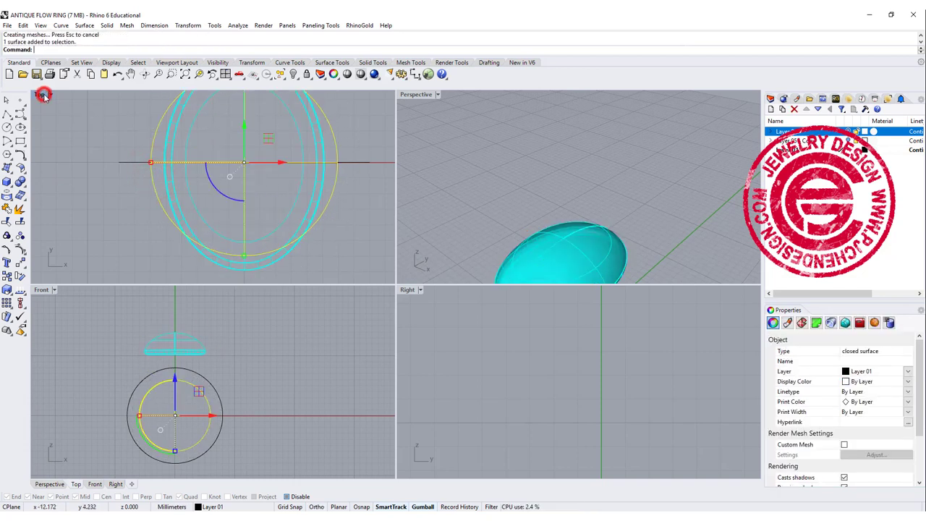
double_click(43, 95)
scroll(466, 290, down, 4)
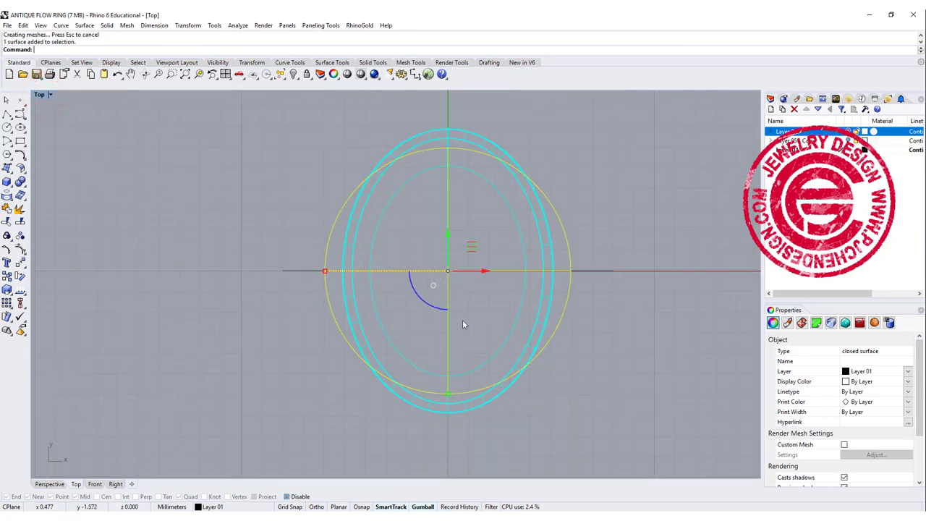
drag(449, 395, 450, 431)
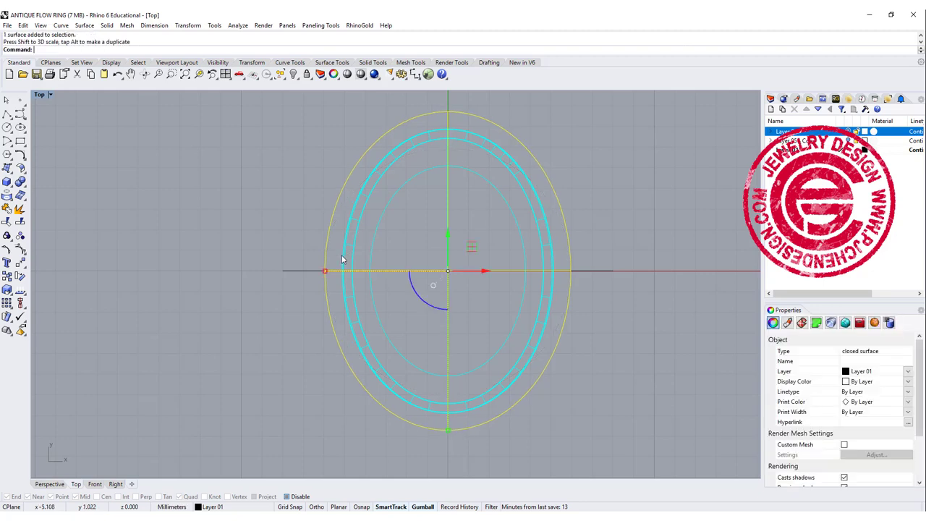
drag(325, 271, 326, 271)
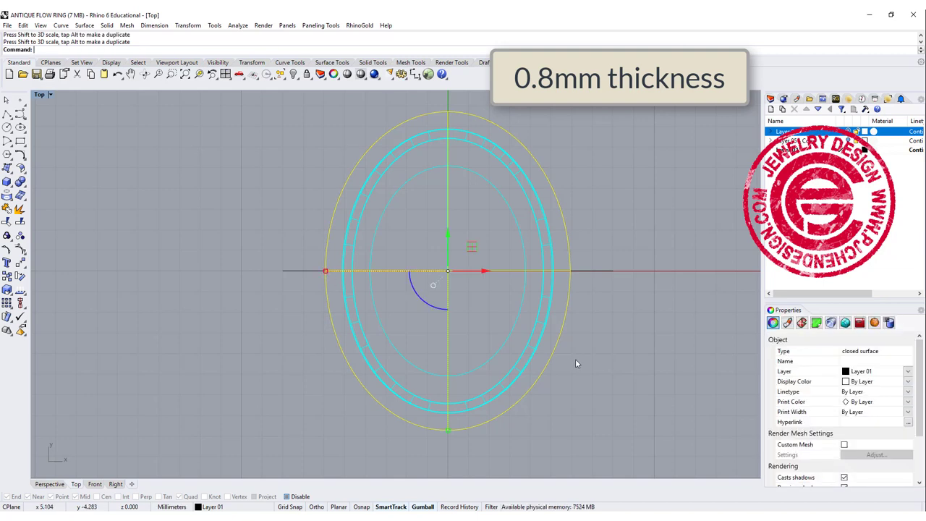
Step: Move the oval sphere straight up in the Front view until it encloses the cabochon stone
click(598, 354)
double_click(39, 94)
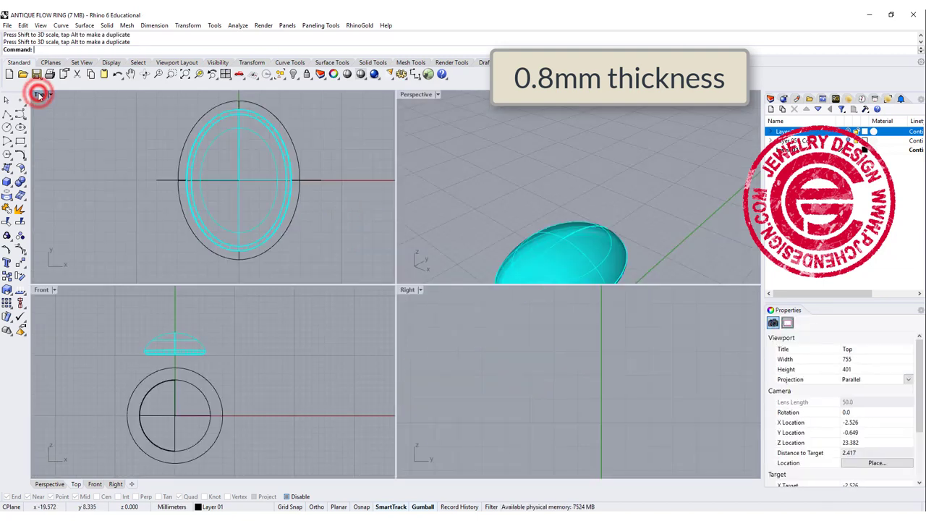
scroll(186, 184, up, 5)
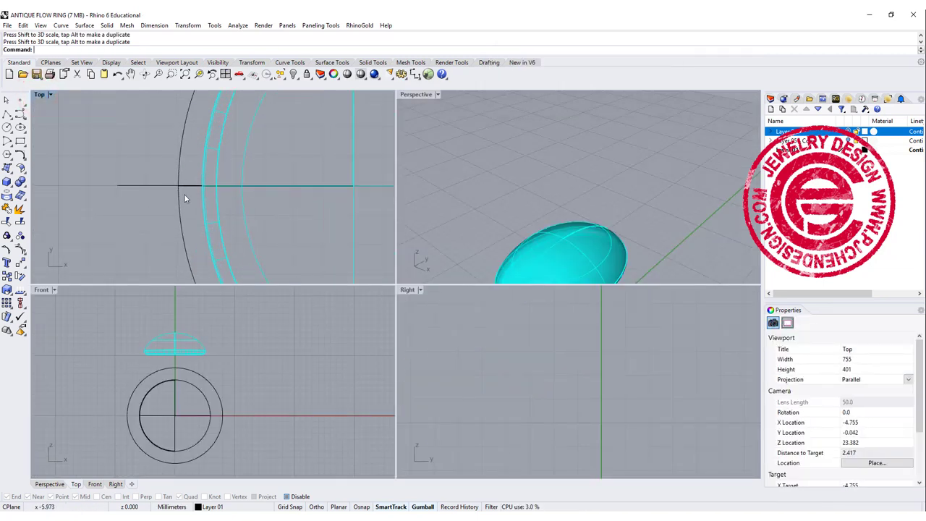
click(204, 396)
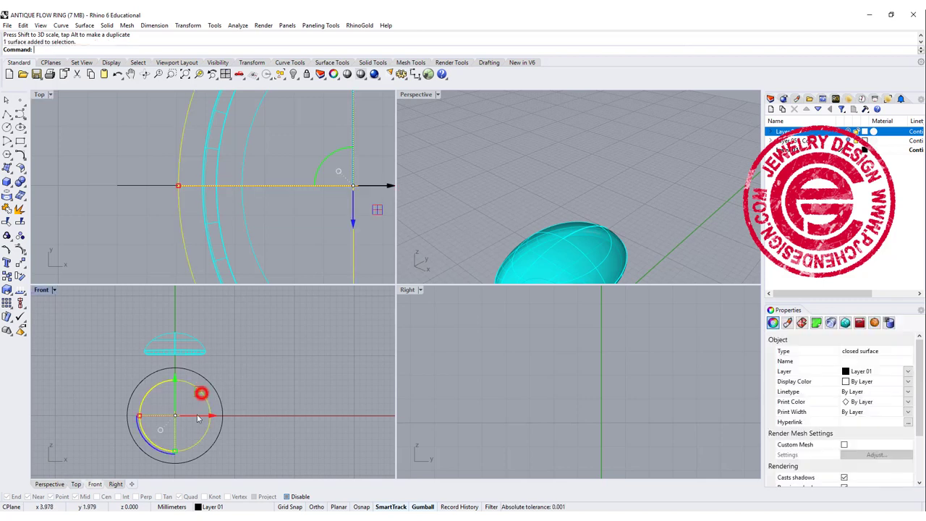
scroll(246, 396, down, 3)
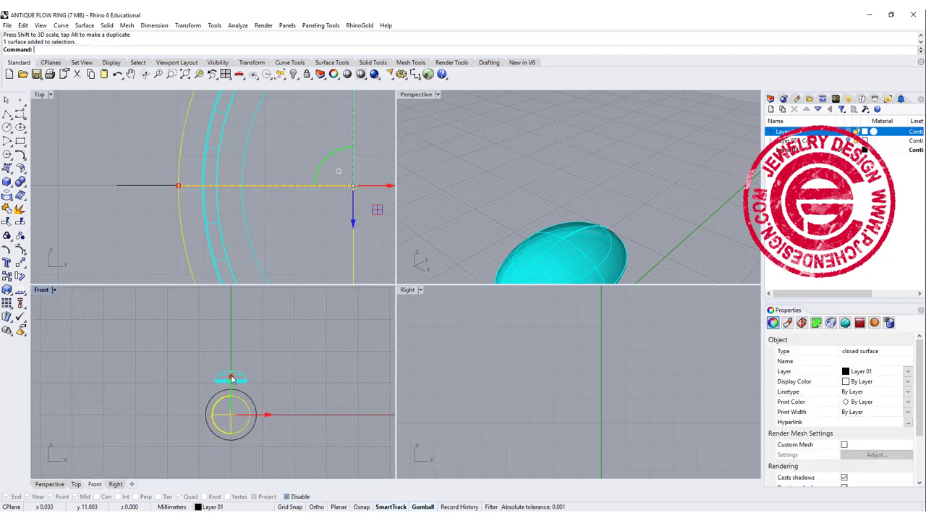
drag(231, 377, 234, 337)
double_click(41, 290)
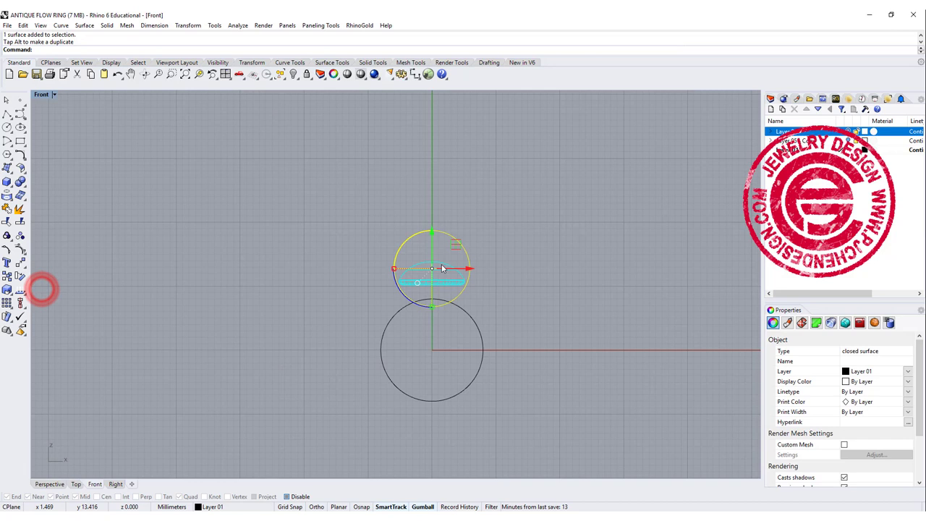
Step: Flatten the ellipsoid vertically and position it around the stone's lower half, just above the circle
scroll(443, 269, up, 4)
drag(434, 322, 438, 264)
drag(434, 175, 442, 230)
drag(436, 312, 438, 300)
drag(438, 228, 436, 225)
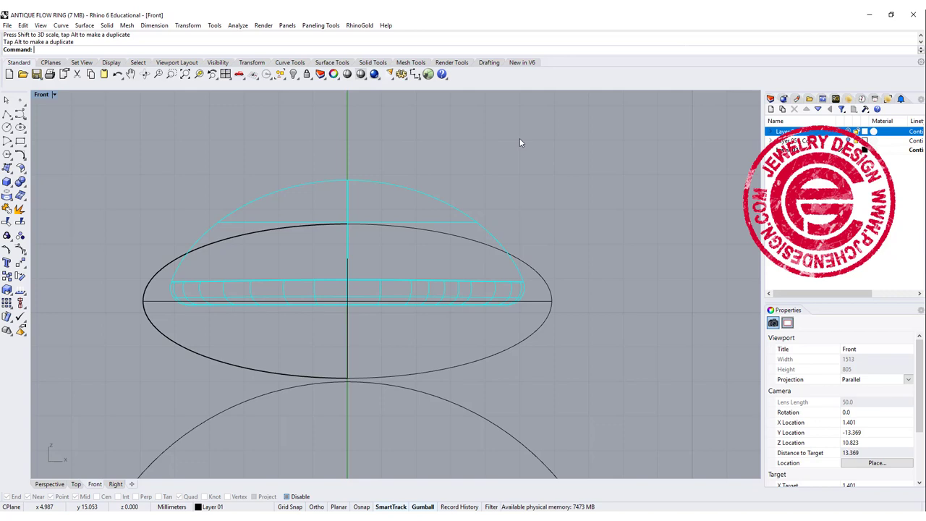
Step: Undo the last gumball adjustments of the flattened ellipsoid and deselect it
drag(526, 128, 526, 289)
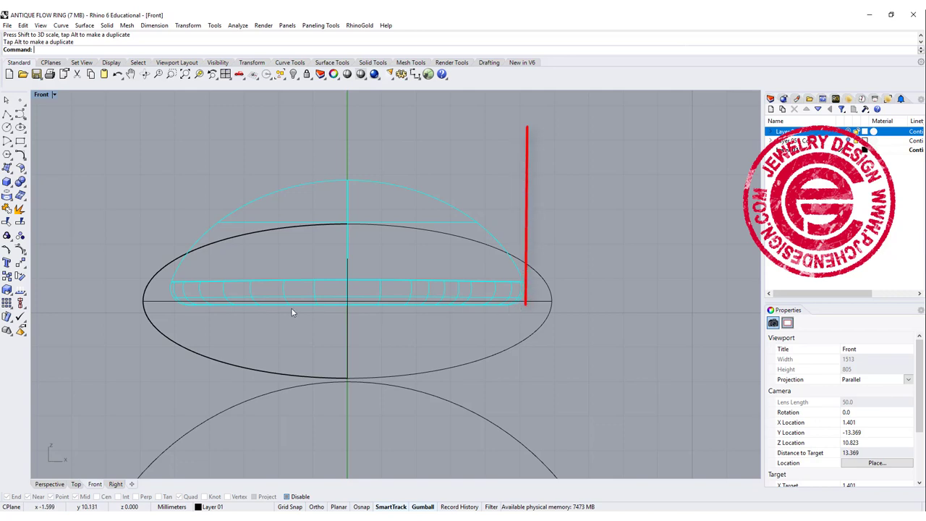
key(ctrl+z)
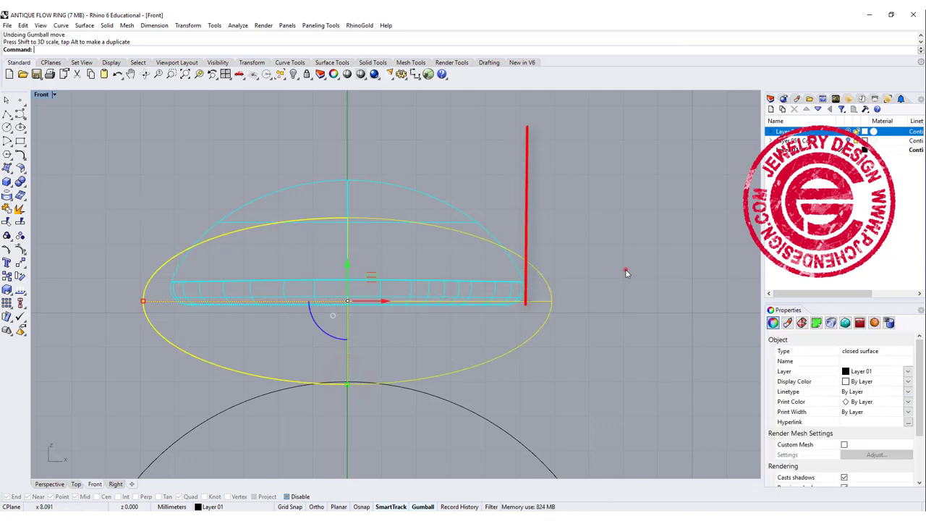
click(624, 268)
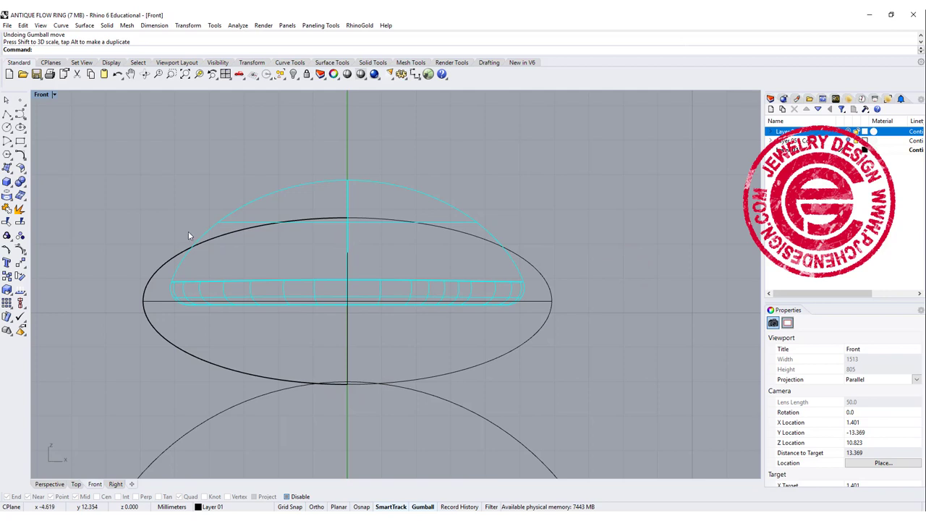
Step: Duplicate the cabochon stone in place with copy and paste
click(320, 184)
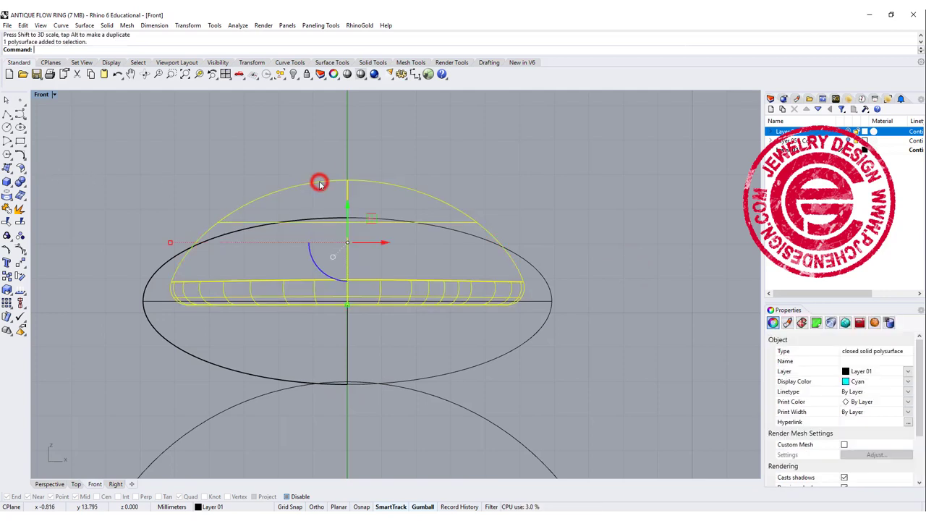
key(ctrl+c)
key(ctrl+v)
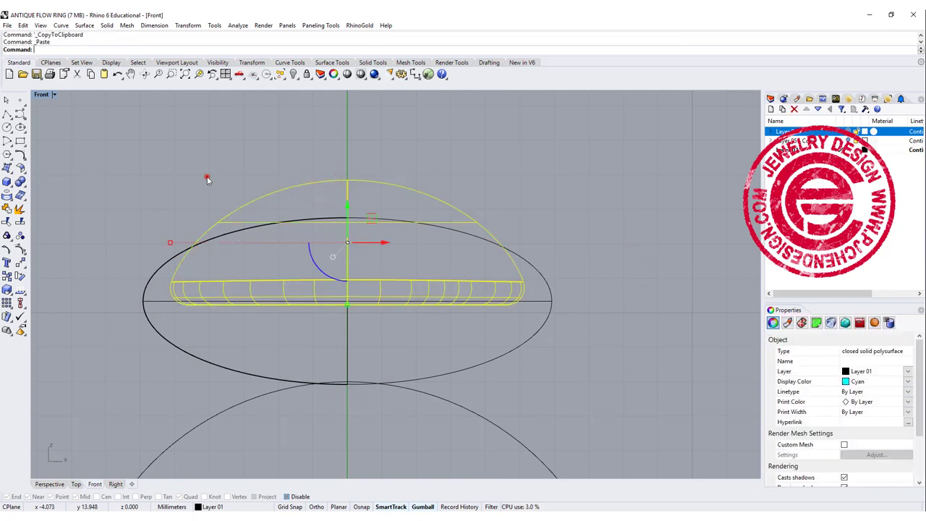
click(206, 179)
Step: Subtract one copy of the stone from the flattened ellipsoid with Boolean Difference, deleting the input
click(19, 182)
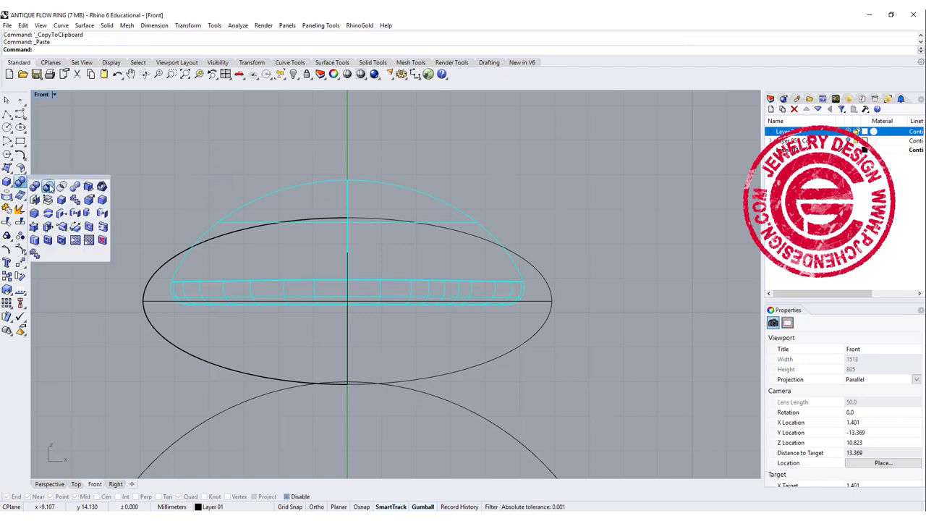
click(47, 187)
click(166, 258)
key(Return)
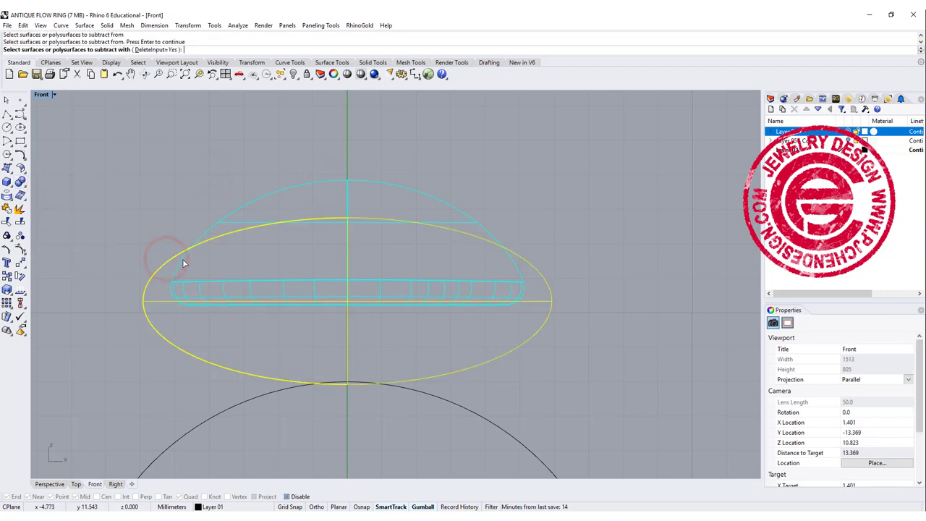
click(183, 260)
click(183, 259)
key(Return)
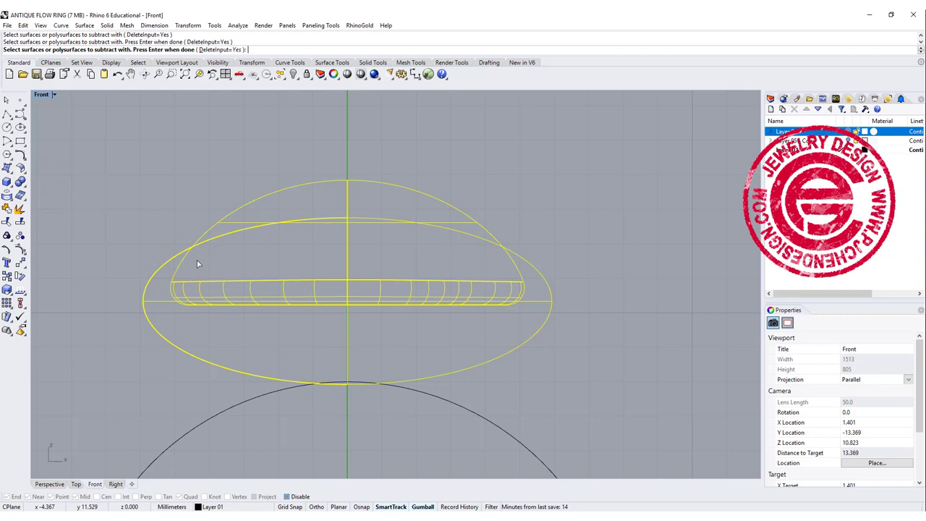
key(Return)
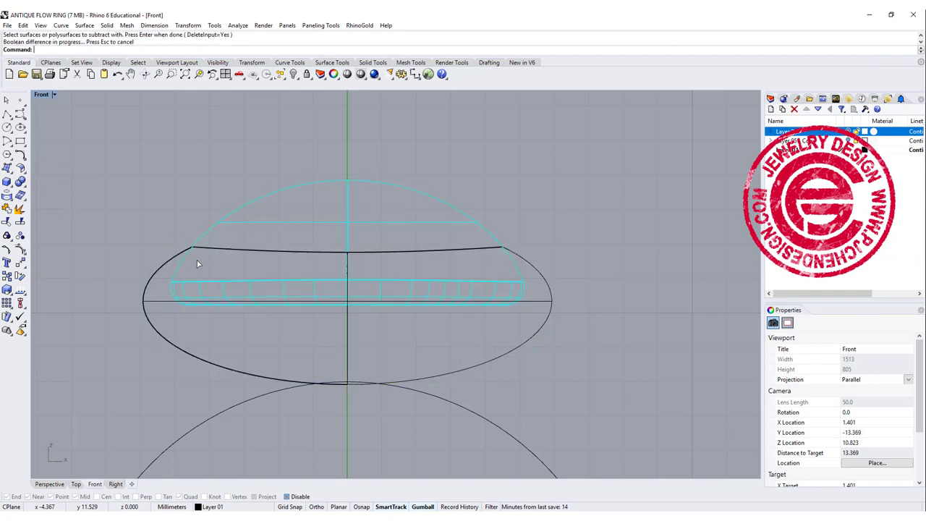
Step: Show the perspective view in Rendered mode and inspect the stone in its setting from above and the side
double_click(43, 97)
double_click(418, 95)
right_drag(434, 265, 57, 135)
click(70, 94)
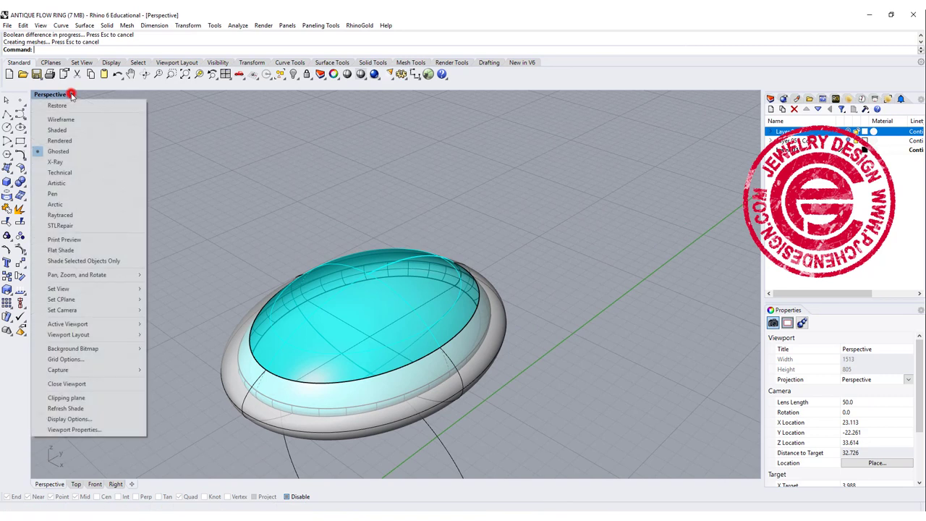
click(73, 141)
scroll(470, 350, up, 2)
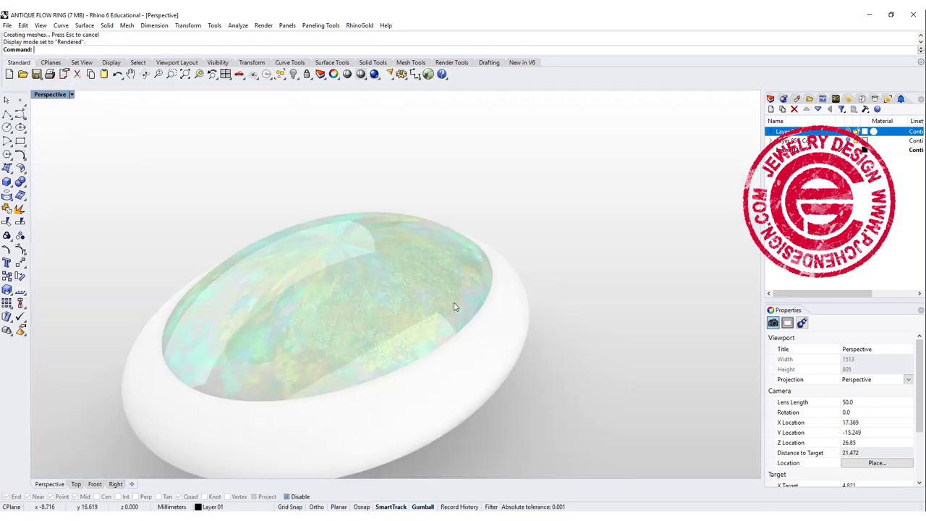
scroll(473, 283, up, 2)
scroll(451, 303, down, 3)
right_drag(451, 303, 453, 372)
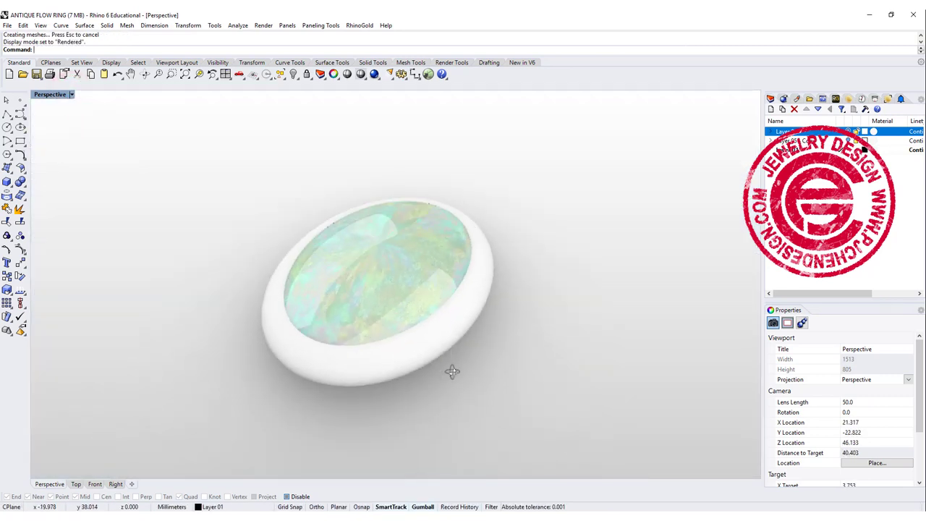
Step: Fillet the setting's upper edge around the stone with a 0.1 mm radius
scroll(442, 330, up, 3)
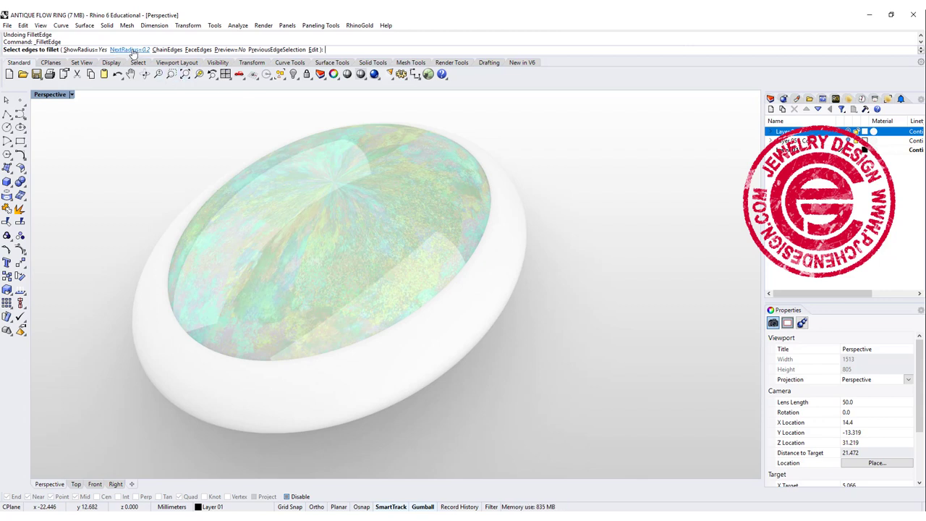
click(129, 49)
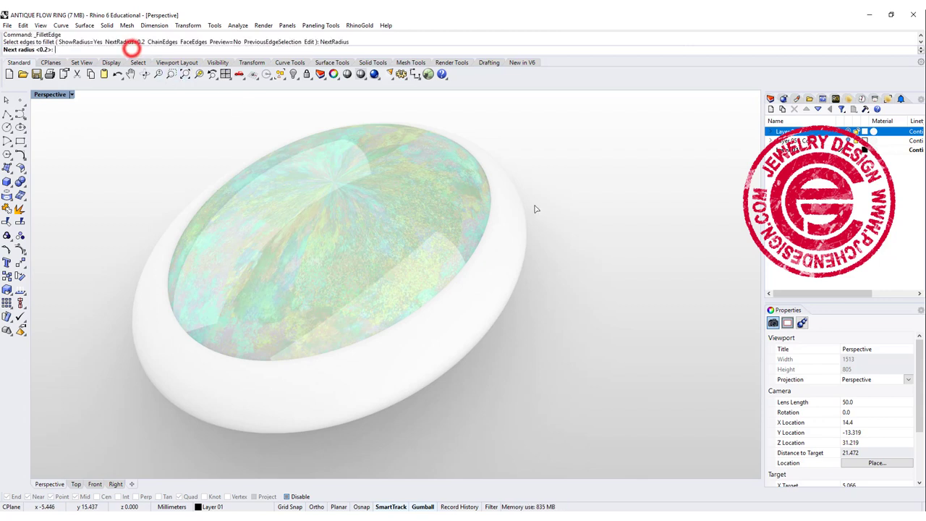
text(0.1)
key(Return)
click(481, 251)
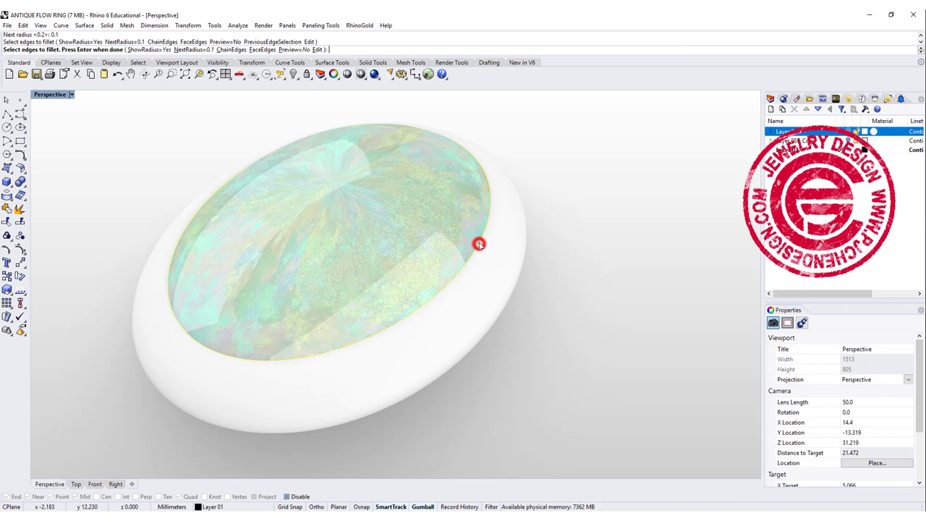
right_drag(545, 215, 661, 304)
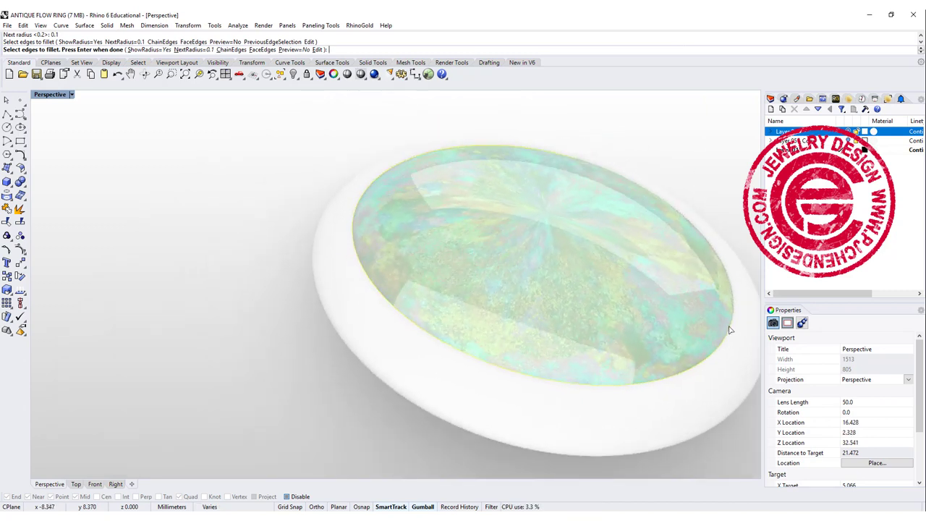
right_click(733, 314)
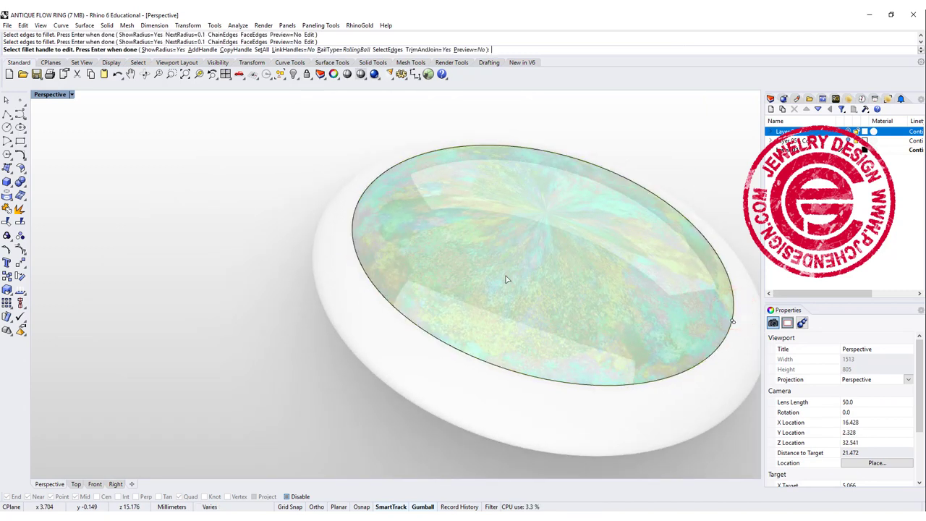
right_drag(223, 252, 603, 335)
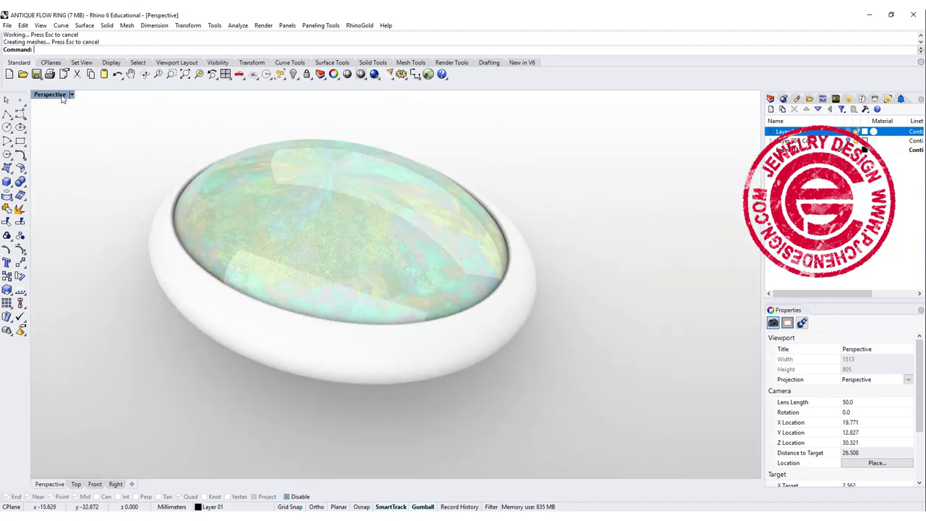
Step: Return to the four-view layout and set the perspective view to Ghosted, framing the setting and finger circle
double_click(62, 97)
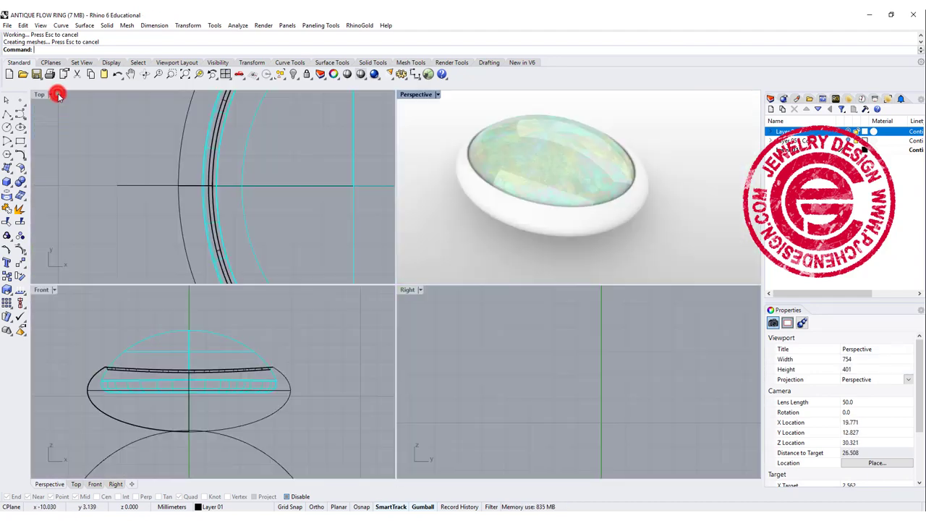
click(437, 94)
click(429, 151)
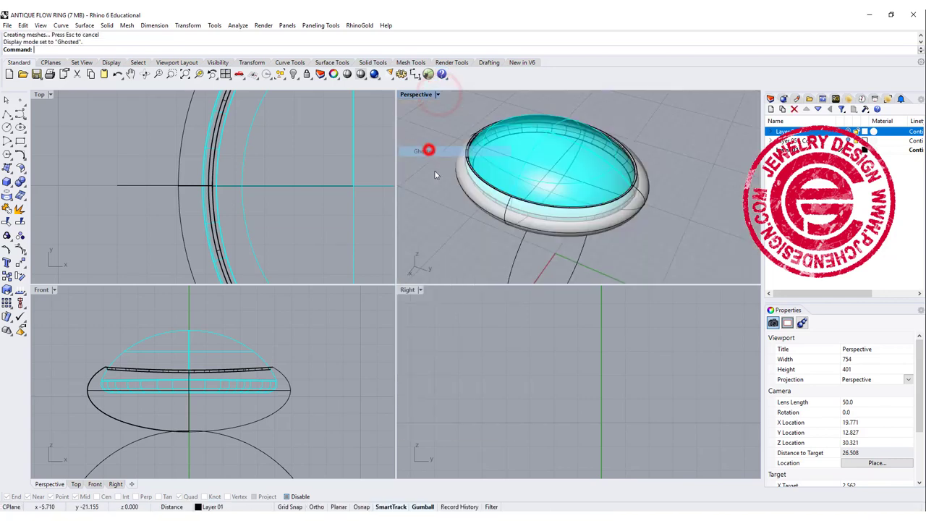
right_drag(435, 174, 628, 172)
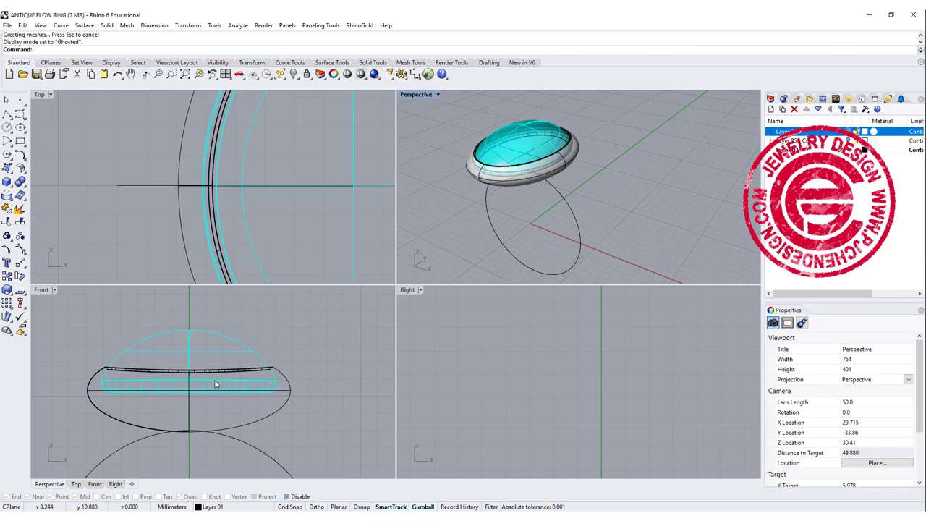
scroll(217, 373, down, 4)
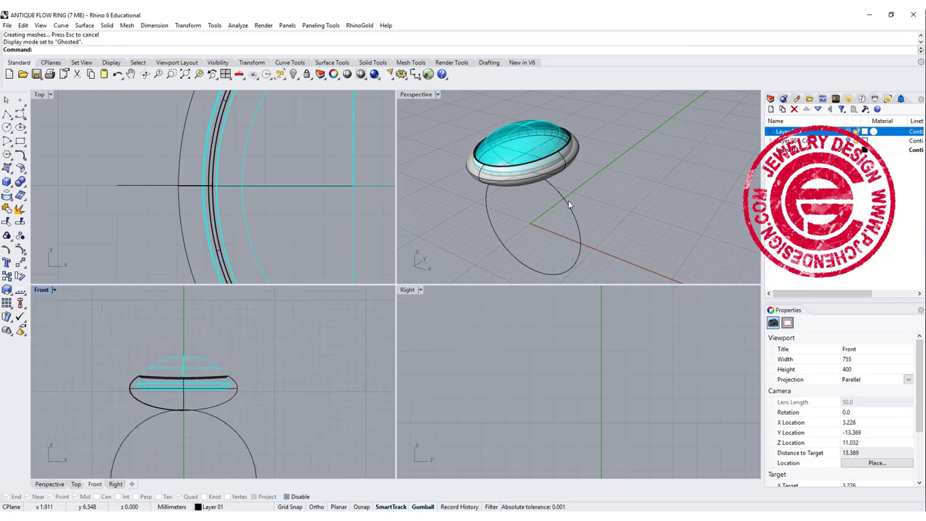
scroll(566, 201, down, 2)
right_drag(566, 201, 550, 185)
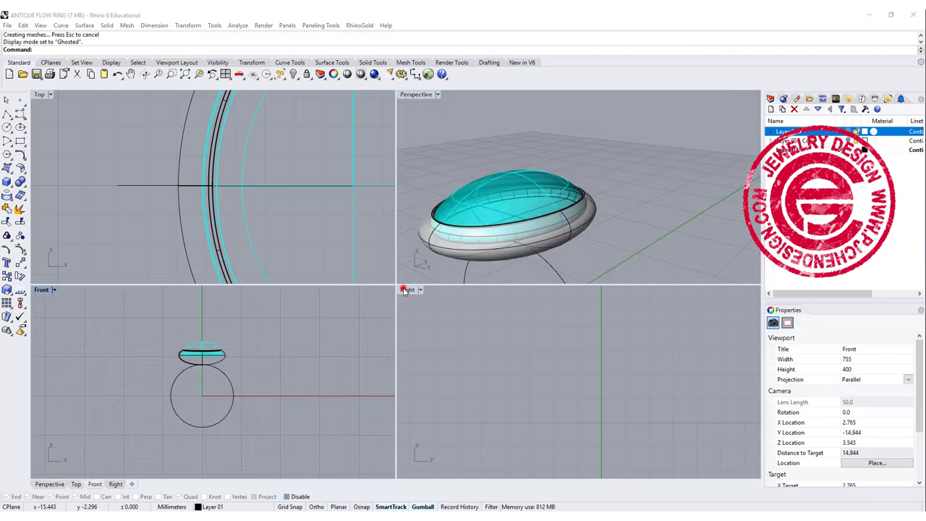
Step: Select the stone and its setting together in the Right view and lock them
double_click(403, 289)
scroll(486, 304, down, 11)
right_drag(467, 316, 436, 248)
scroll(426, 264, up, 4)
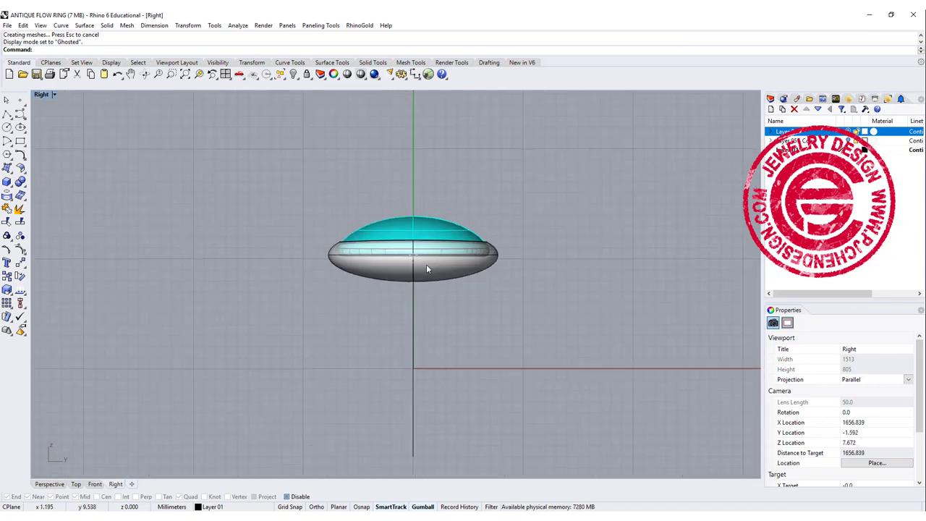
drag(539, 288, 494, 210)
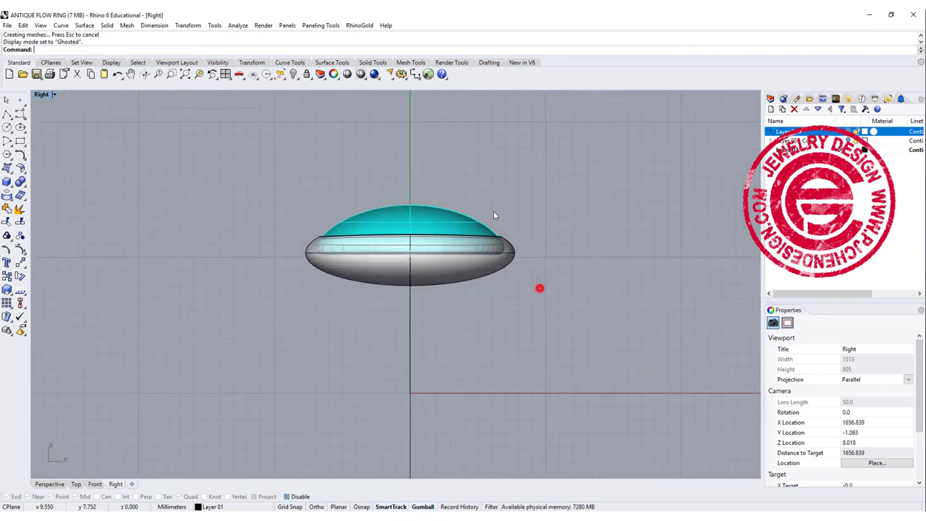
click(307, 75)
Step: Draw a wide rounded rectangle with conic corners, centred on the finger circle's top quadrant in the Right view
scroll(405, 264, up, 4)
click(407, 298)
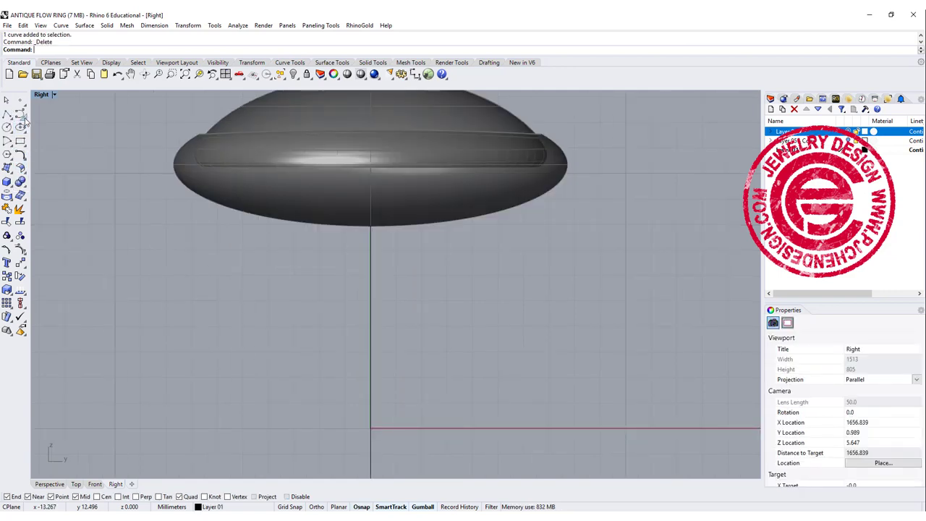
click(20, 143)
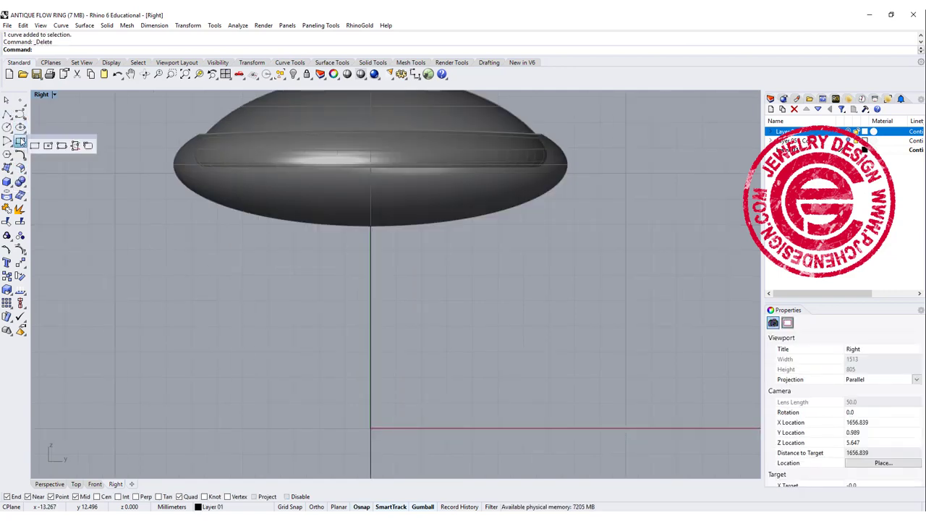
click(87, 145)
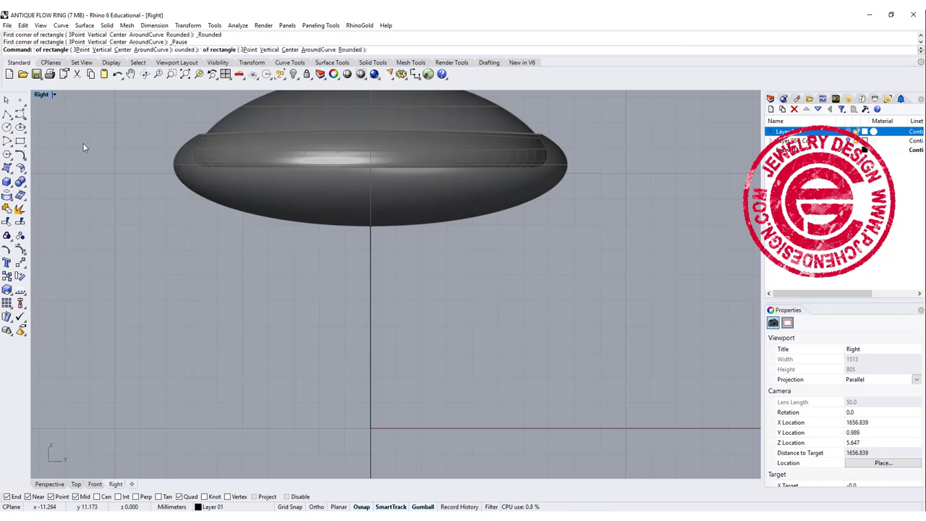
click(121, 50)
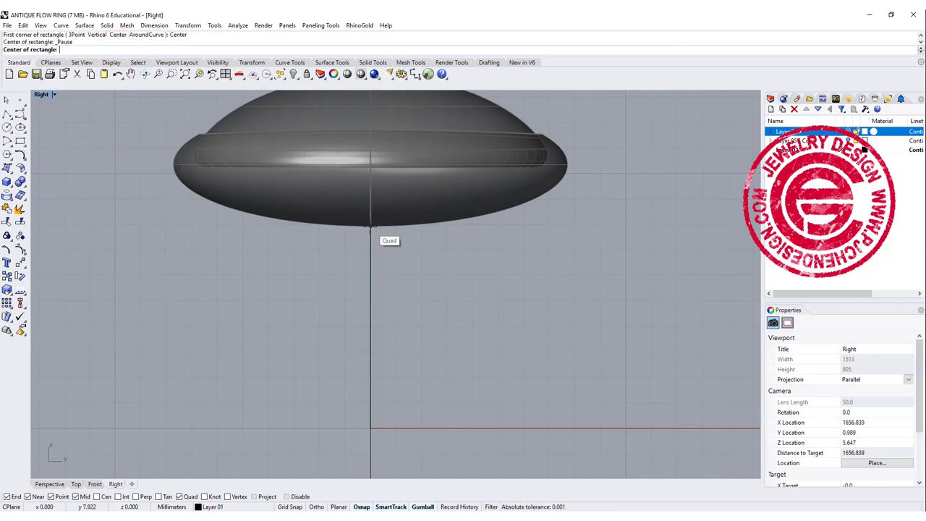
click(370, 220)
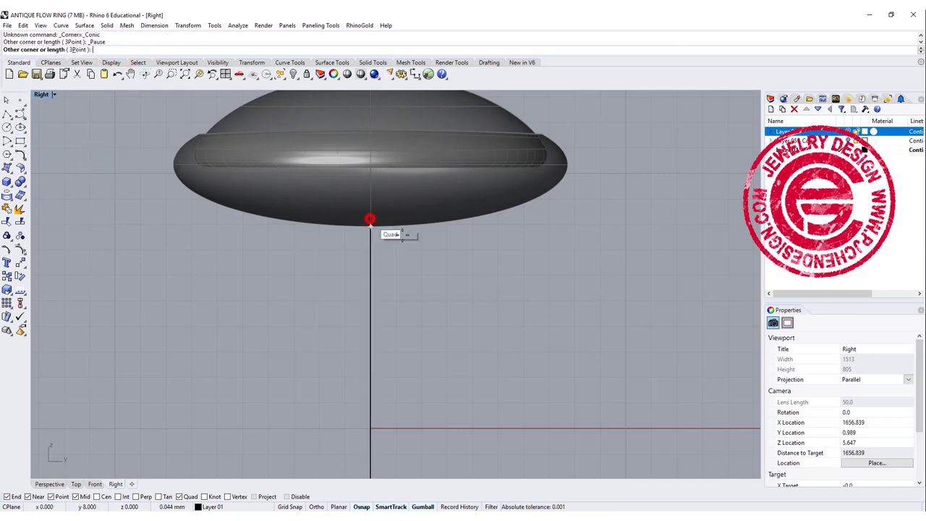
click(490, 250)
click(485, 234)
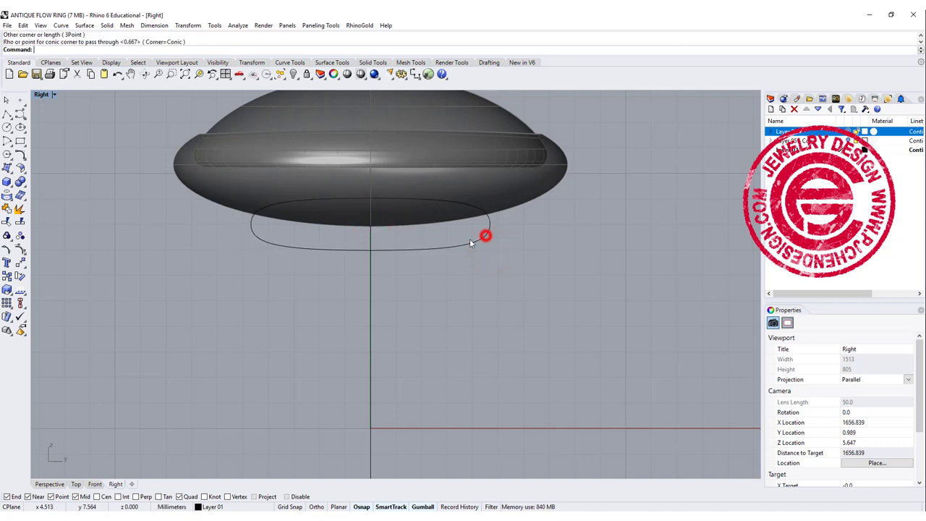
Step: Move the rounded rectangle up so its bottom midpoint sits on the finger circle's top quadrant
click(424, 245)
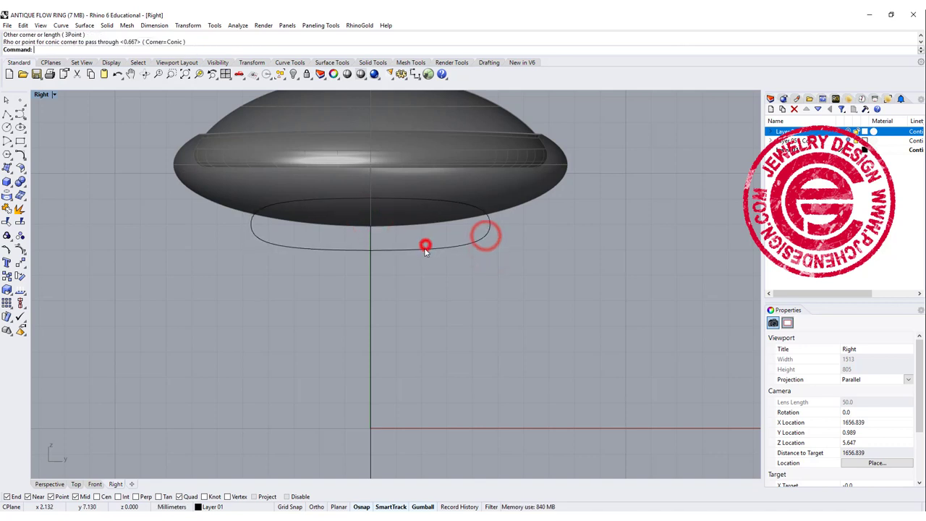
click(20, 263)
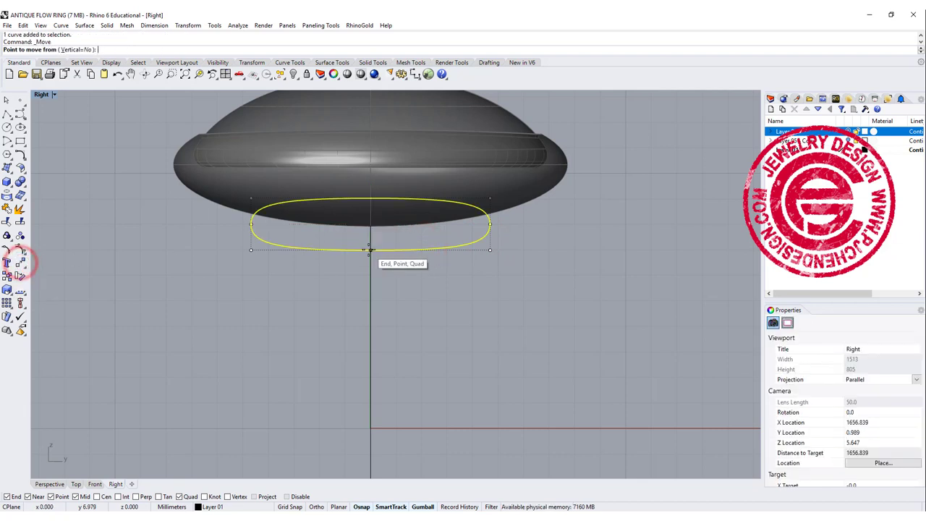
click(370, 250)
click(370, 223)
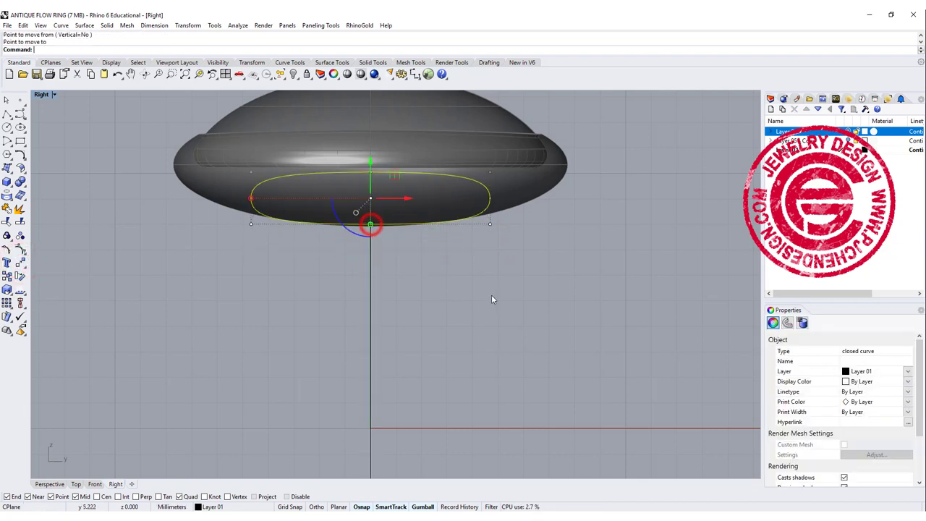
Step: Rebuild the rounded rectangle curve with 12 control points, deleting the input
scroll(461, 222, up, 5)
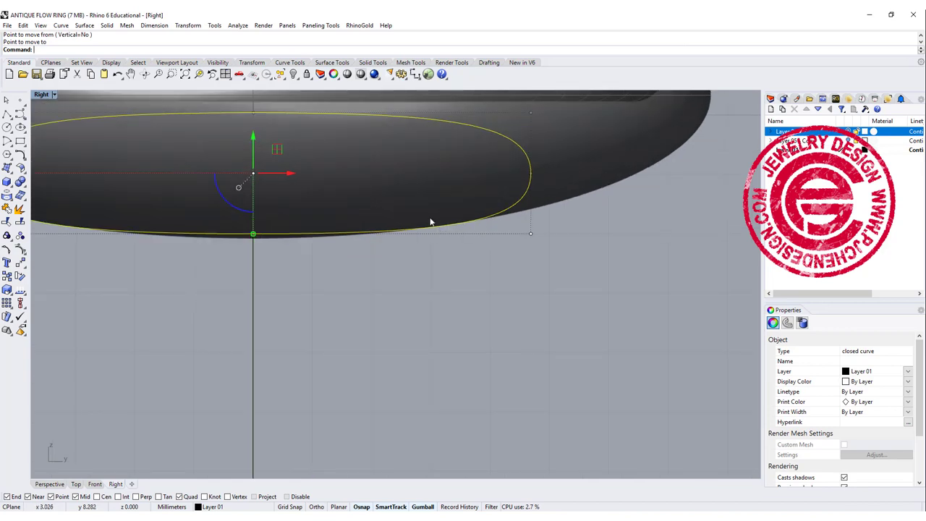
scroll(513, 250, down, 3)
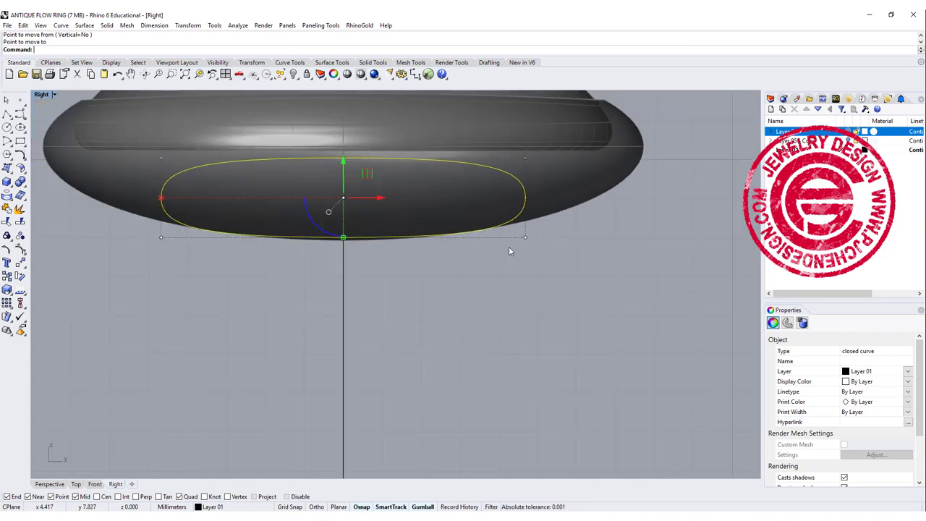
click(128, 232)
click(162, 238)
click(190, 229)
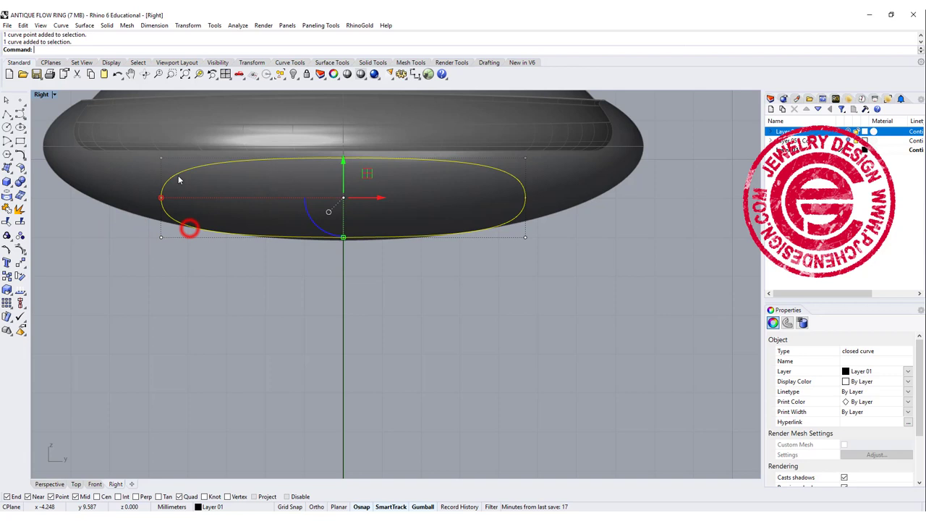
key(Return)
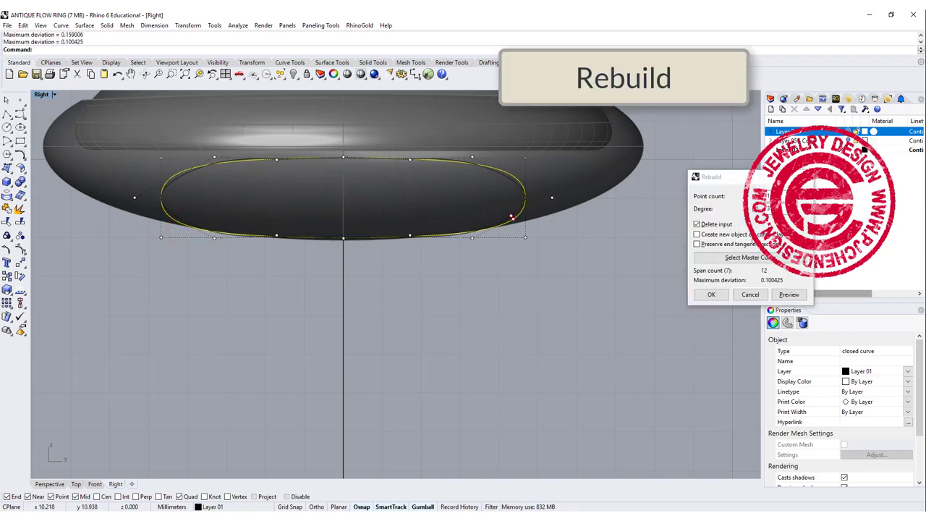
click(716, 293)
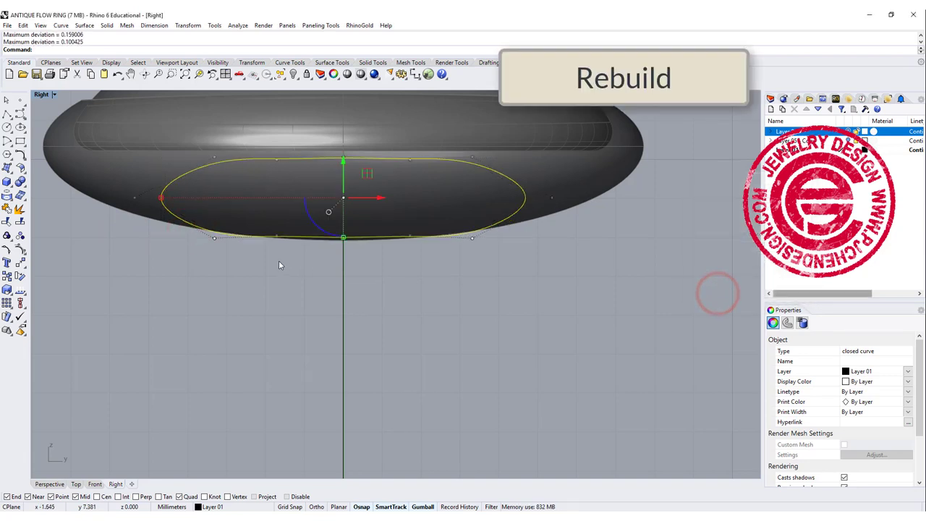
Step: Raise the two outer lower control points of the rebuilt curve slightly to follow the setting's underside
scroll(390, 243, up, 2)
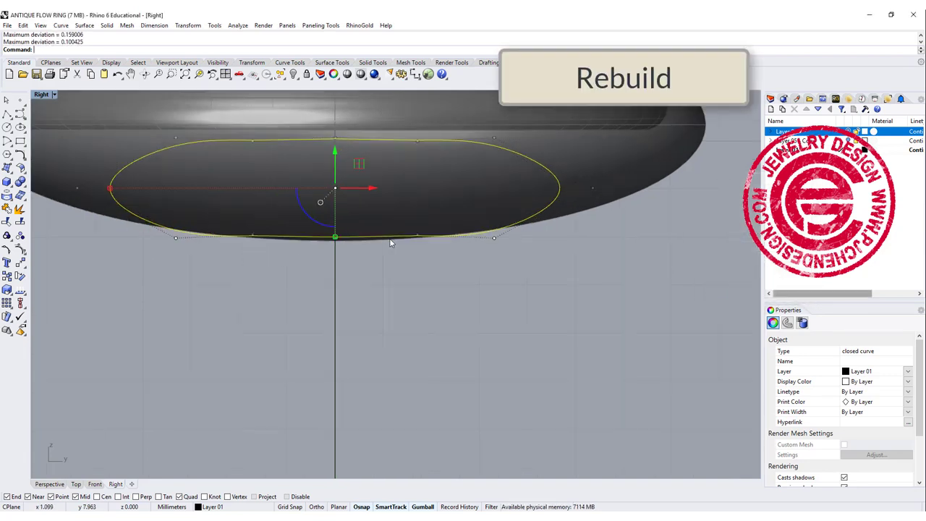
click(174, 239)
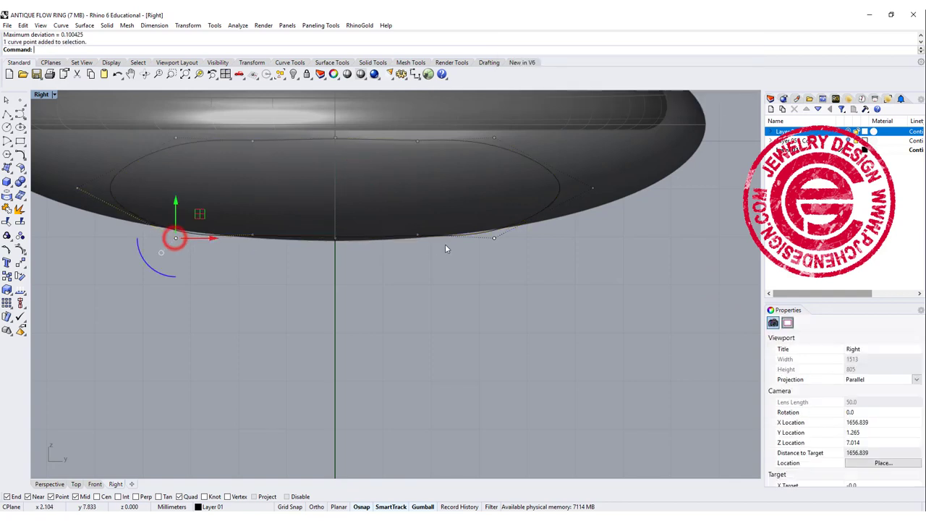
shift+click(492, 239)
drag(337, 204, 335, 199)
click(498, 268)
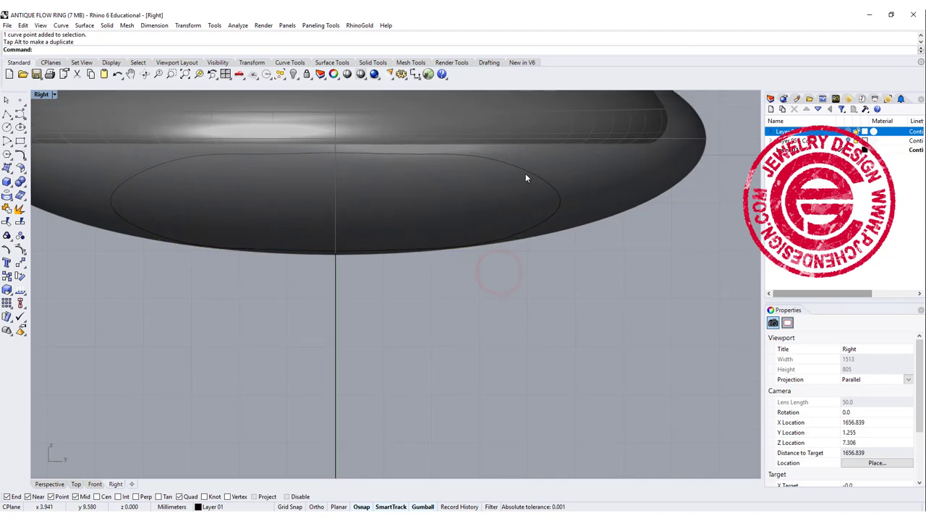
Step: Scale the profile curve's two outermost side control points inward symmetrically to make the curve narrower
click(526, 172)
click(593, 203)
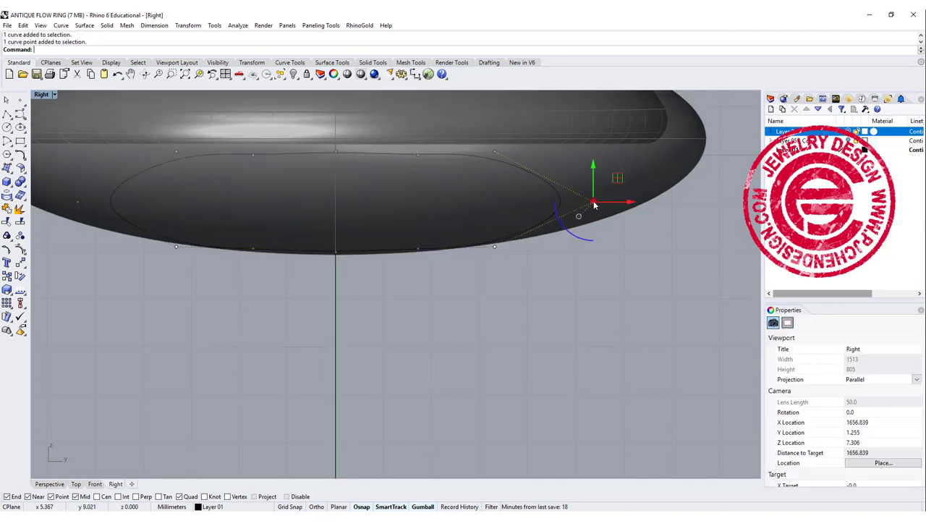
shift+click(77, 203)
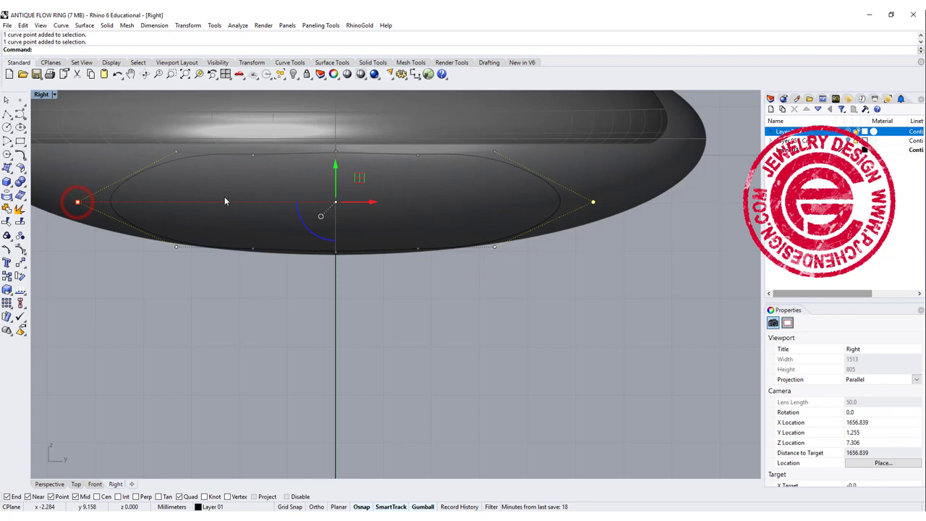
drag(78, 201, 119, 208)
click(185, 293)
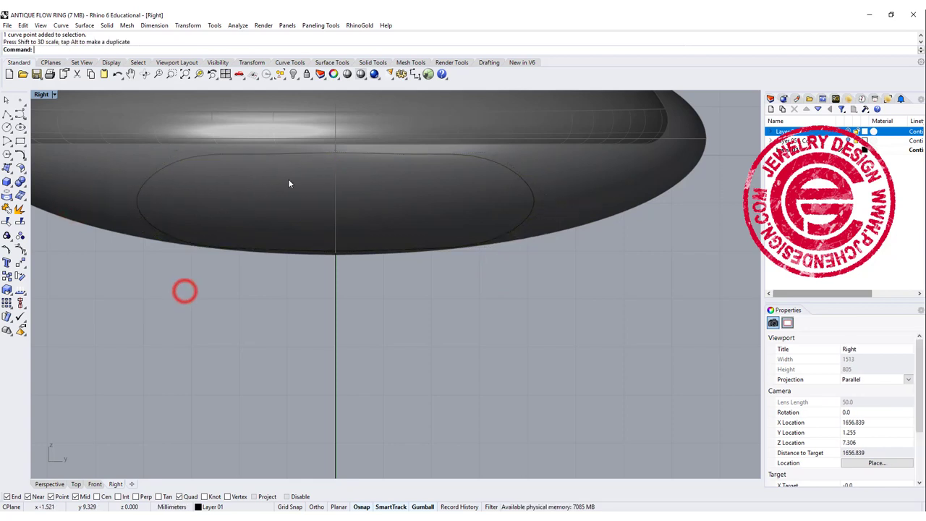
Step: Mirror the profile curve across the horizontal axis to place a copy at the finger circle's bottom
click(392, 154)
scroll(469, 248, down, 5)
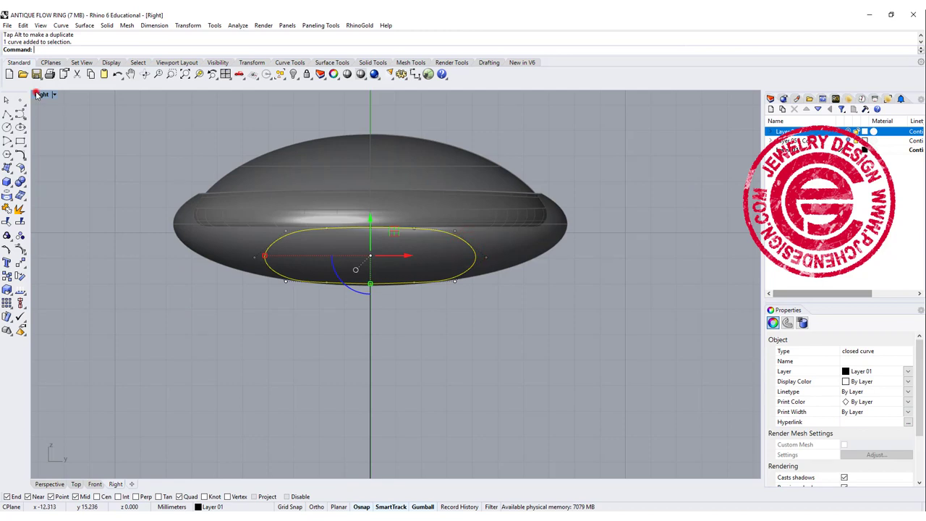
double_click(36, 95)
double_click(37, 95)
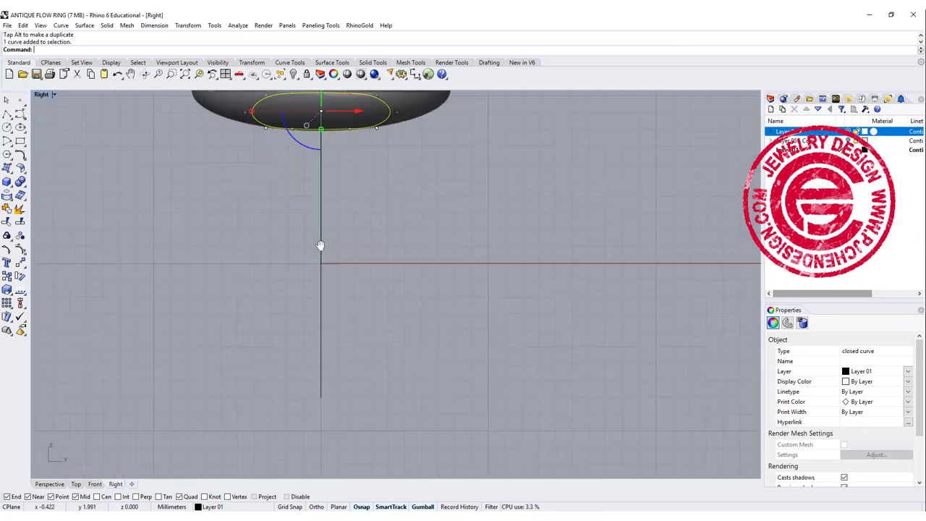
click(21, 266)
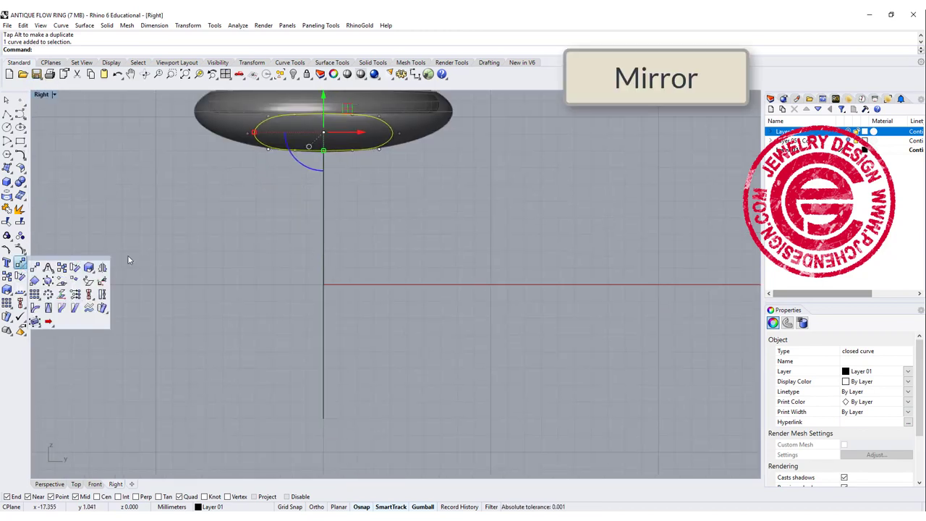
click(102, 268)
click(359, 316)
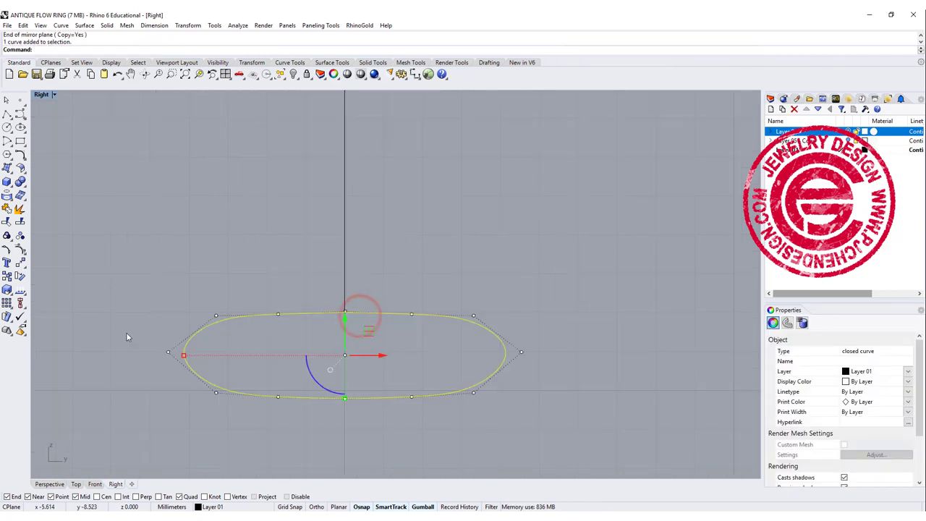
Step: Scale the mirrored bottom profile curve to a much narrower width about its centre
drag(126, 333, 387, 363)
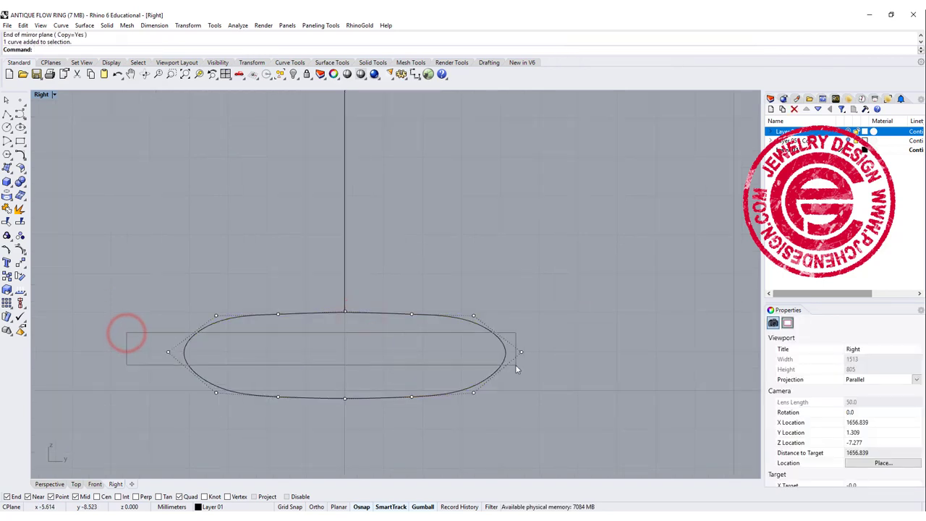
click(206, 331)
drag(184, 355, 266, 357)
click(613, 297)
scroll(265, 267, down, 3)
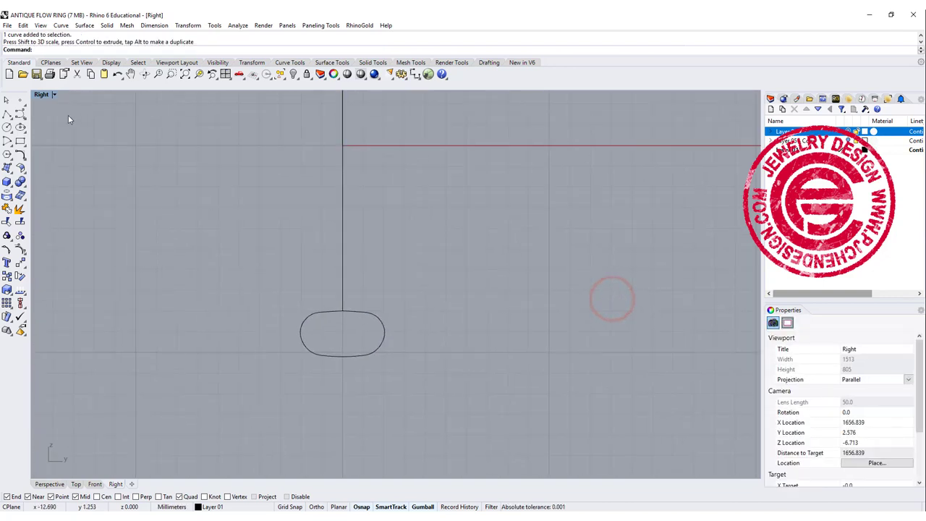
Step: Start a Sweep 1 Rail along the finger circle with the top and bottom profile curves as cross sections, keeping their seam points
double_click(42, 94)
click(85, 25)
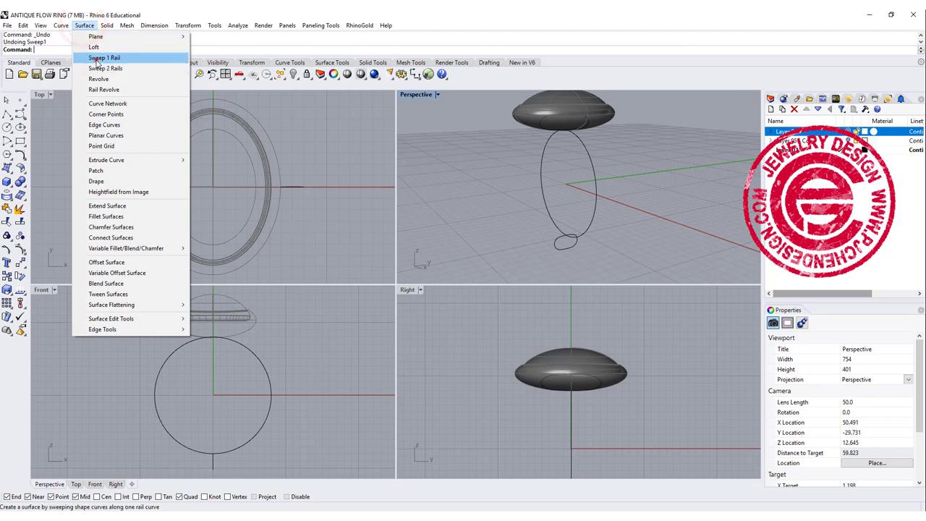
click(96, 58)
click(583, 144)
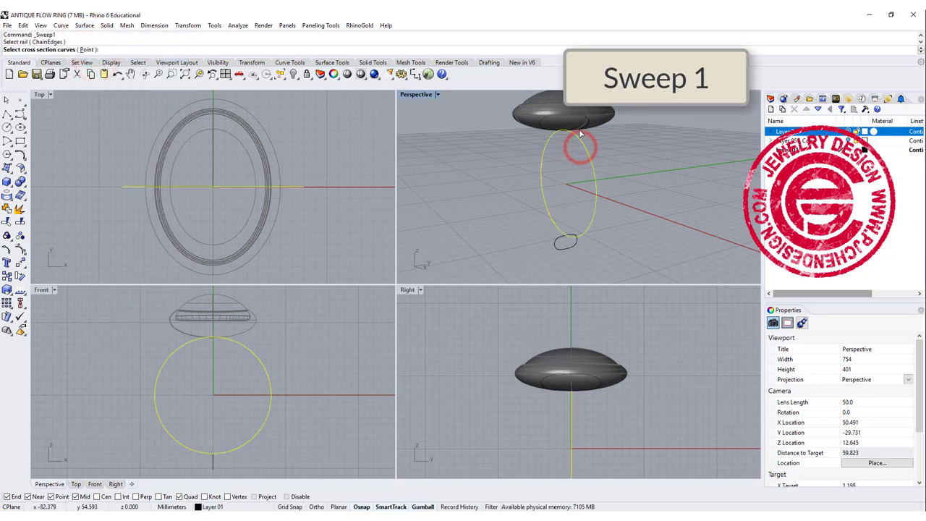
click(581, 128)
click(569, 246)
key(Return)
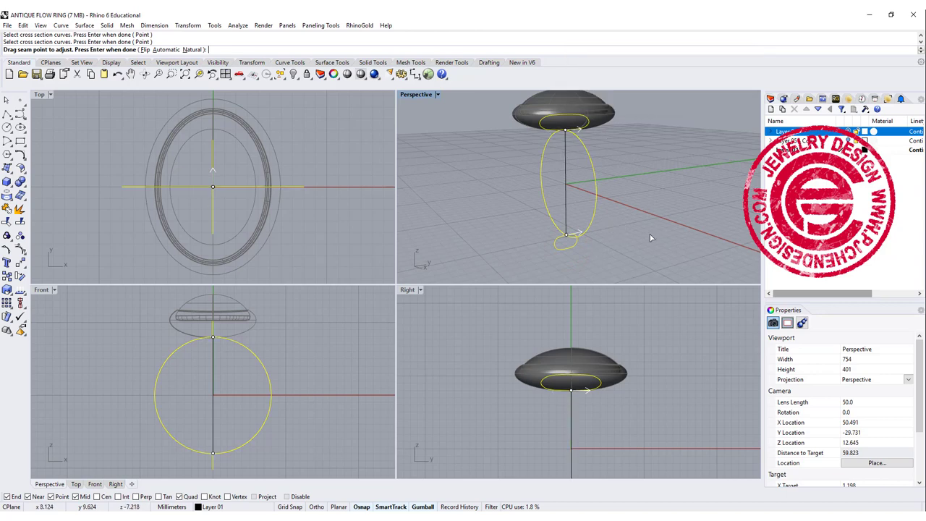
key(Return)
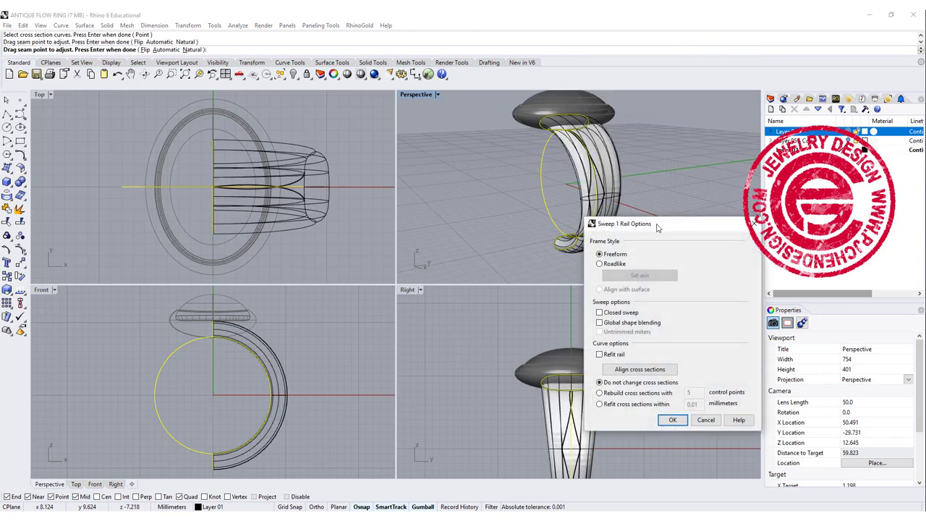
Step: Create the ring shank as a closed sweep with Record History turned on
drag(657, 227, 747, 173)
click(690, 258)
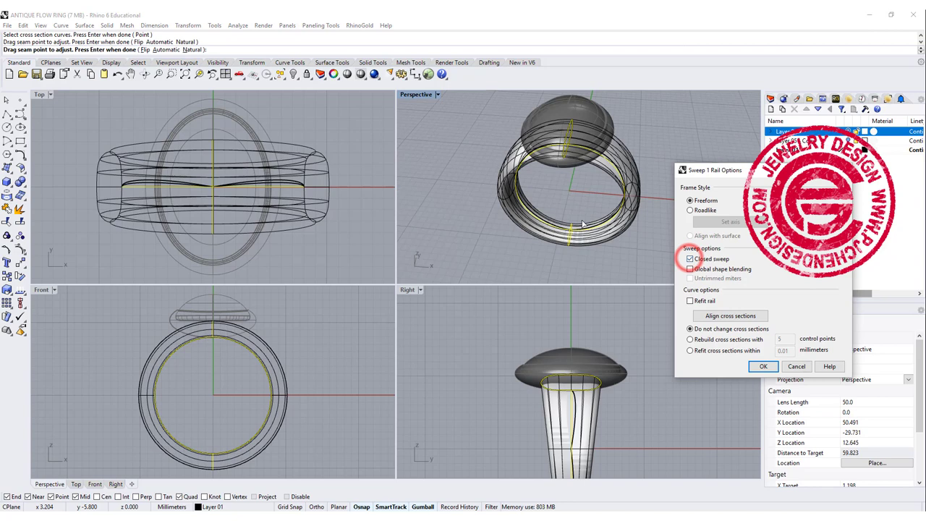
mouse_move(582, 224)
right_down()
mouse_move(497, 205)
mouse_move(478, 186)
mouse_move(529, 199)
right_up()
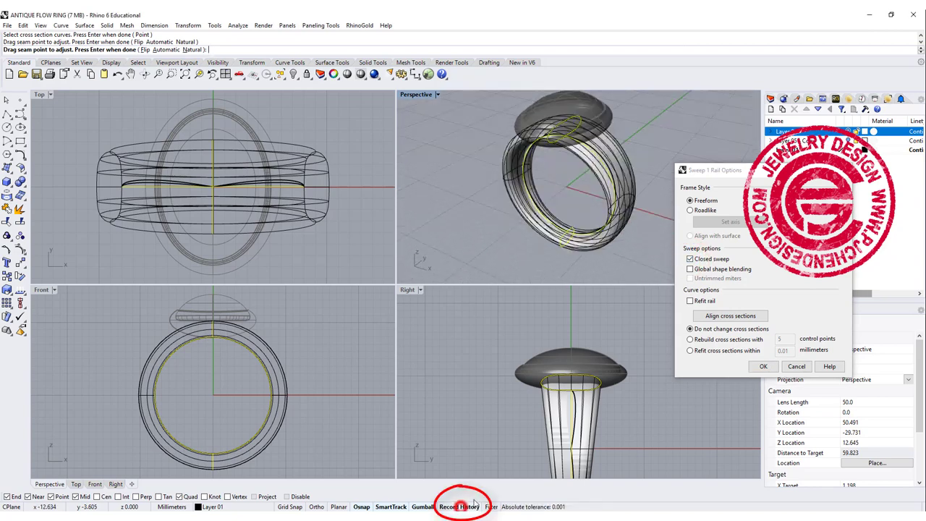
click(763, 366)
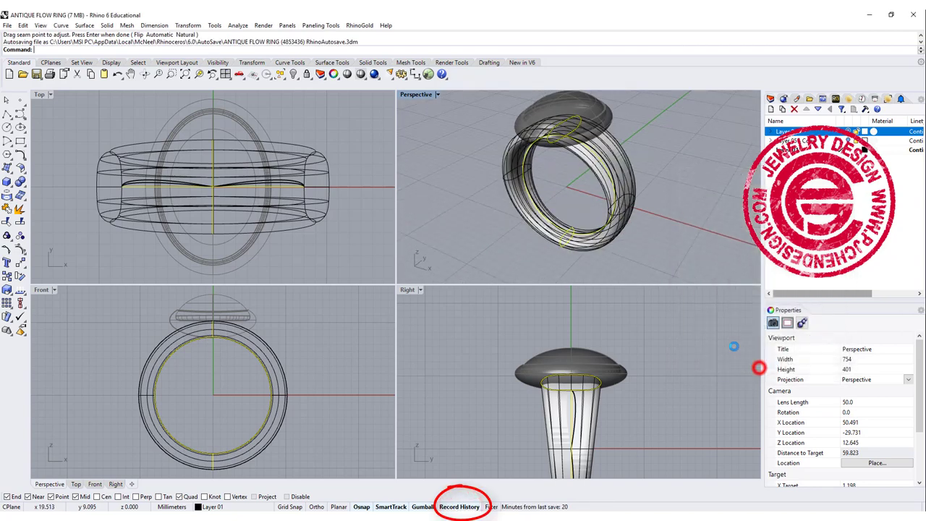
click(568, 127)
click(696, 145)
scroll(600, 154, up, 4)
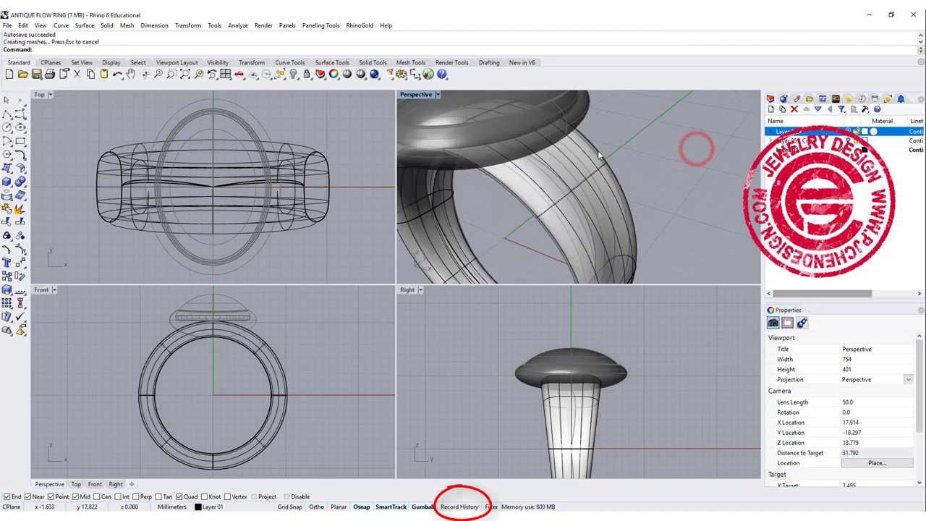
right_drag(599, 154, 609, 114)
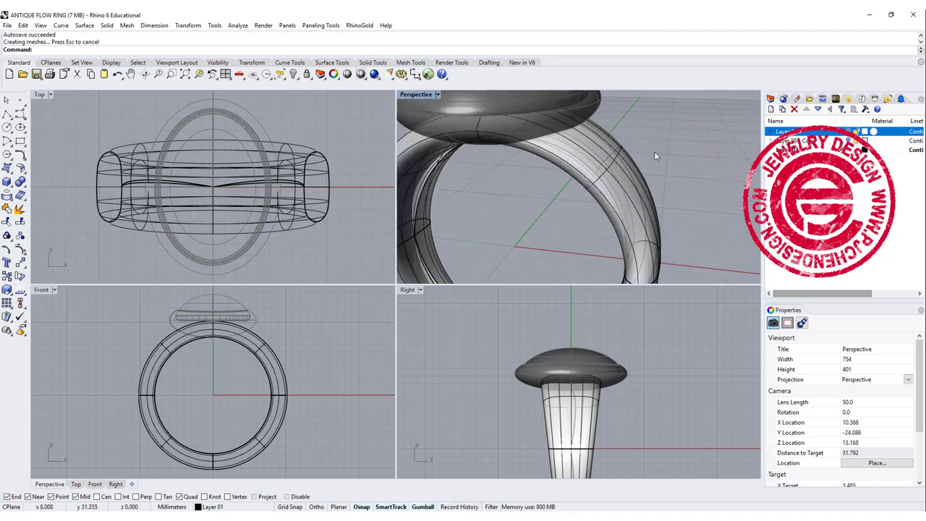
Step: Stretch the top profile curve taller with Scale 1D from its bottom midpoint, so the shank thickens upward under the setting
click(587, 377)
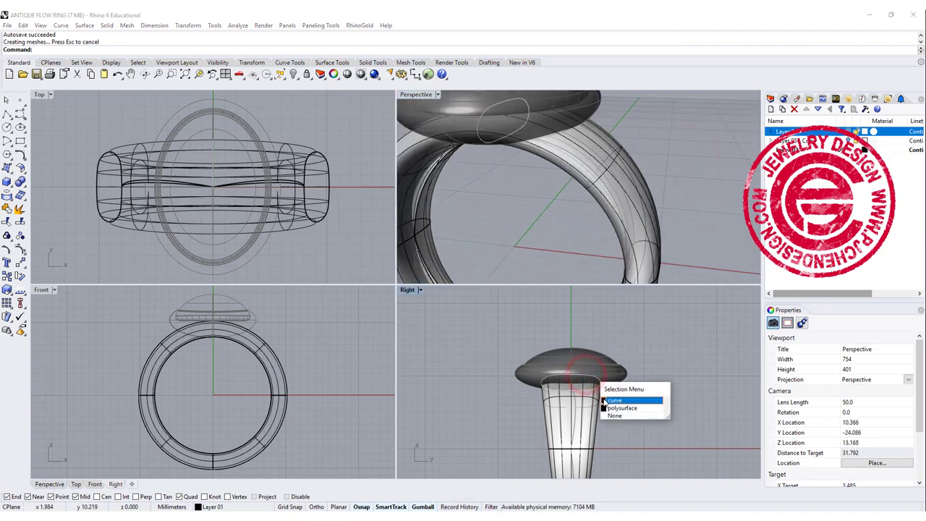
click(606, 402)
scroll(571, 395, up, 3)
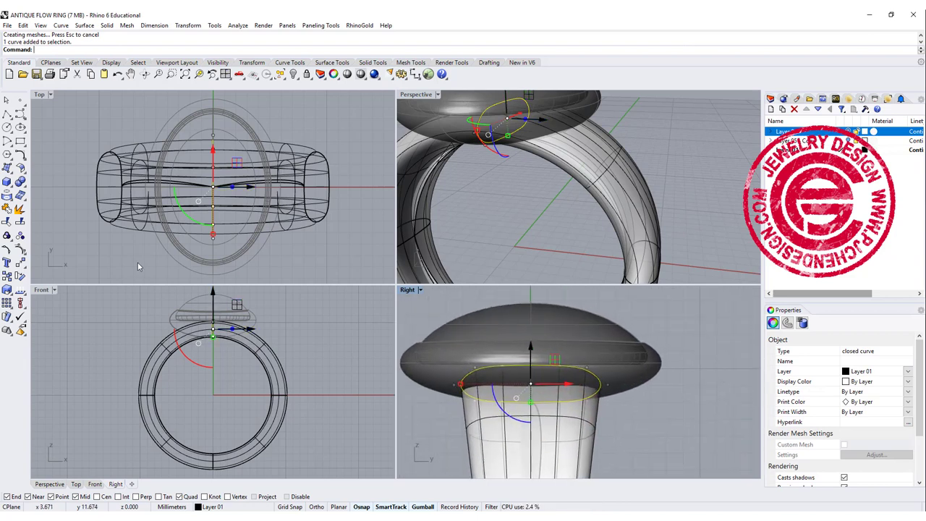
click(11, 294)
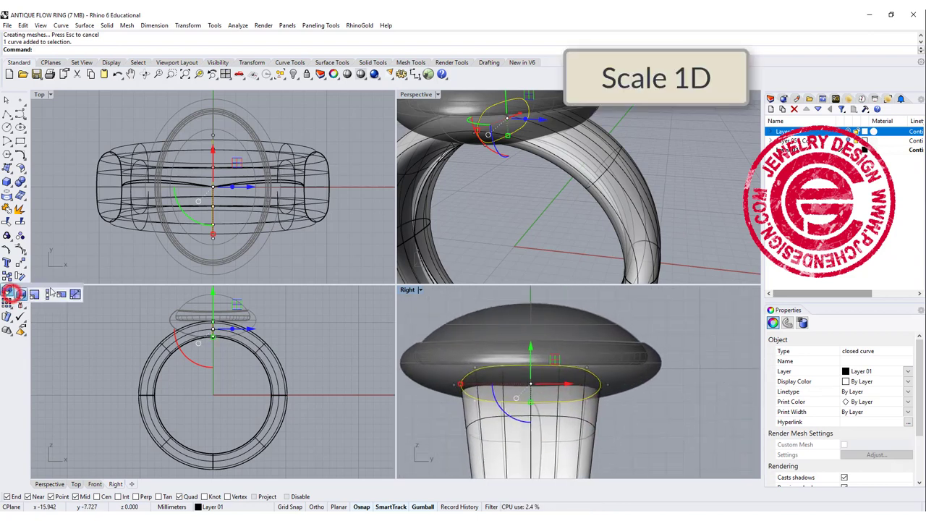
click(45, 292)
click(531, 403)
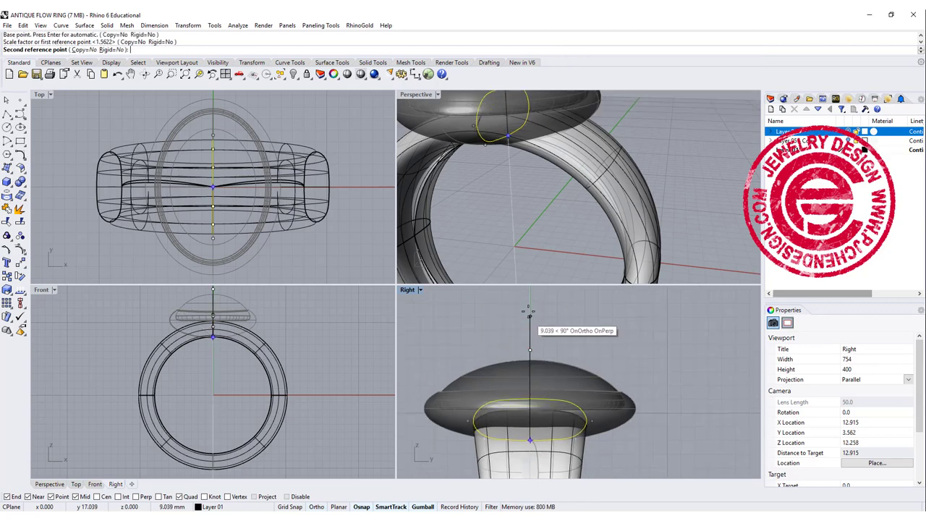
click(528, 296)
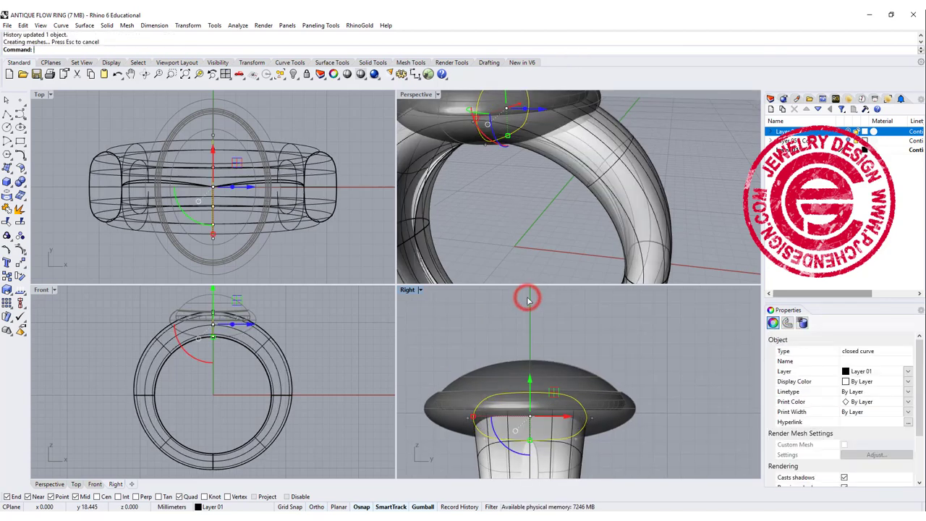
scroll(604, 122, down, 2)
right_drag(590, 129, 620, 141)
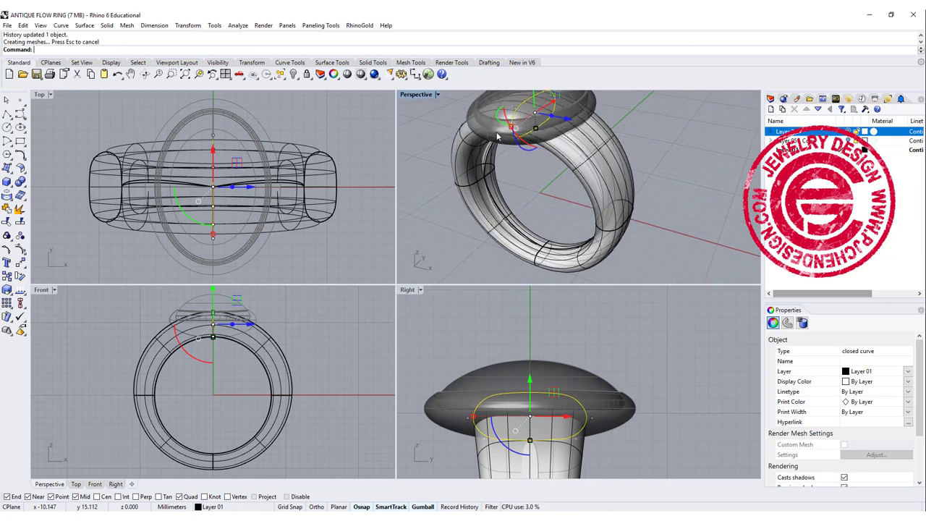
click(682, 323)
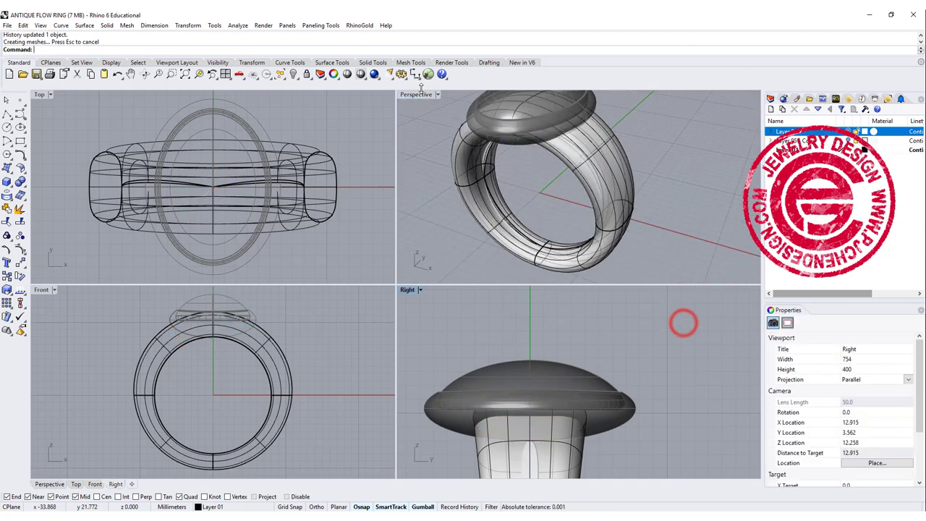
Step: Scale the top profile curve narrower across its width beneath the setting
click(273, 159)
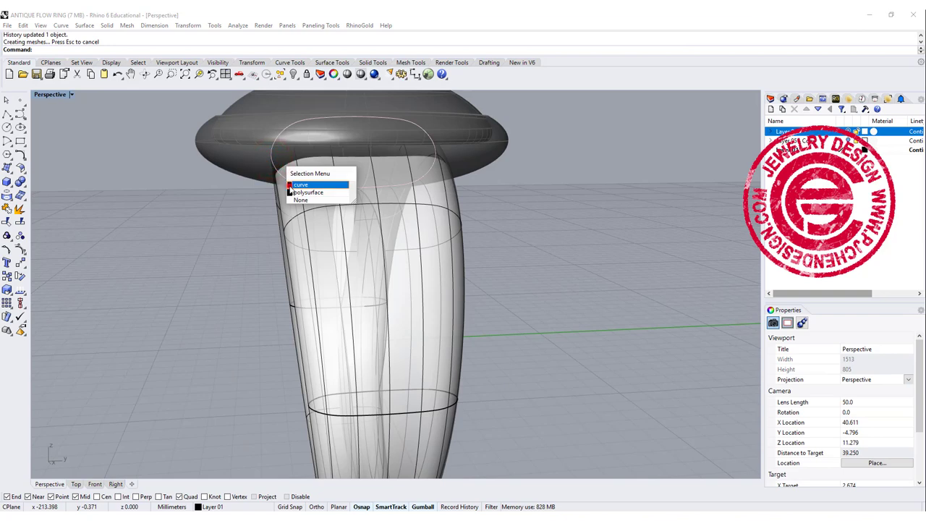
click(289, 186)
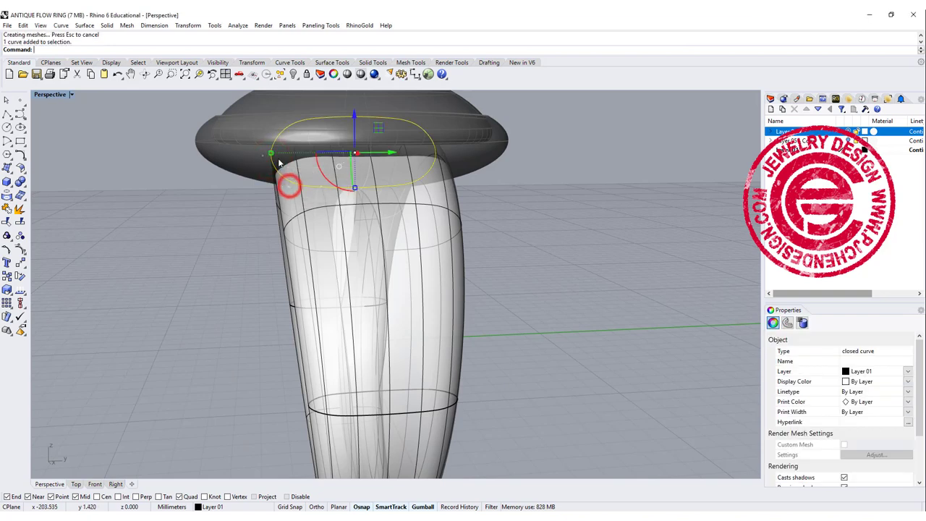
drag(275, 155, 300, 176)
scroll(505, 219, down, 5)
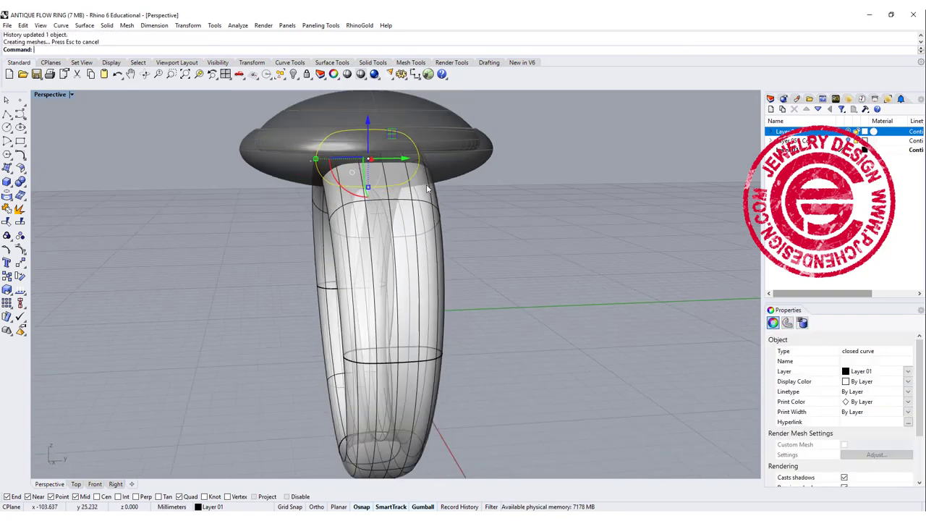
Step: Scale the bottom profile curve slightly narrower to slim the base of the shank
scroll(391, 329, up, 3)
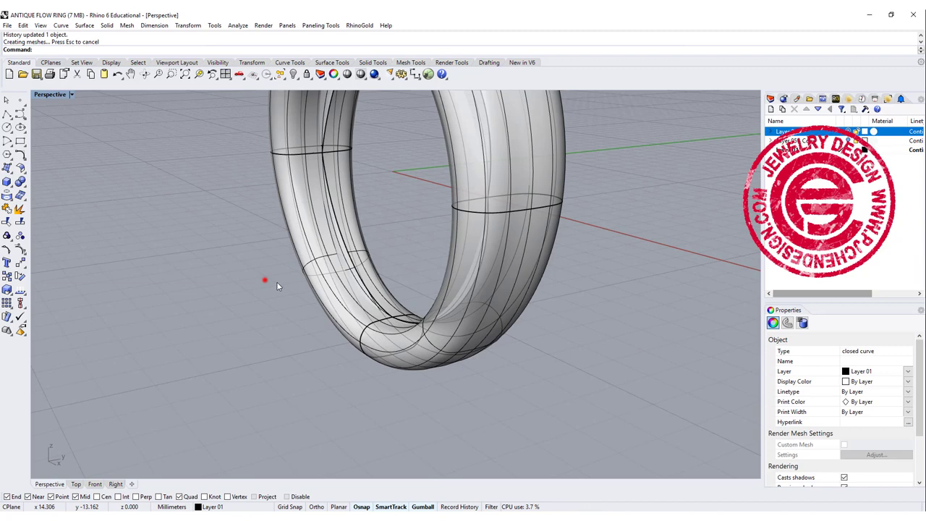
drag(278, 283, 468, 405)
drag(359, 344, 365, 343)
scroll(514, 241, down, 6)
right_drag(514, 241, 455, 228)
click(538, 242)
Step: Run ExtractIsocurve on the shank surface and extract a lengthwise isocurve in the U direction near the middle of its outer face
right_drag(552, 188, 579, 197)
scroll(541, 194, up, 2)
scroll(579, 196, up, 3)
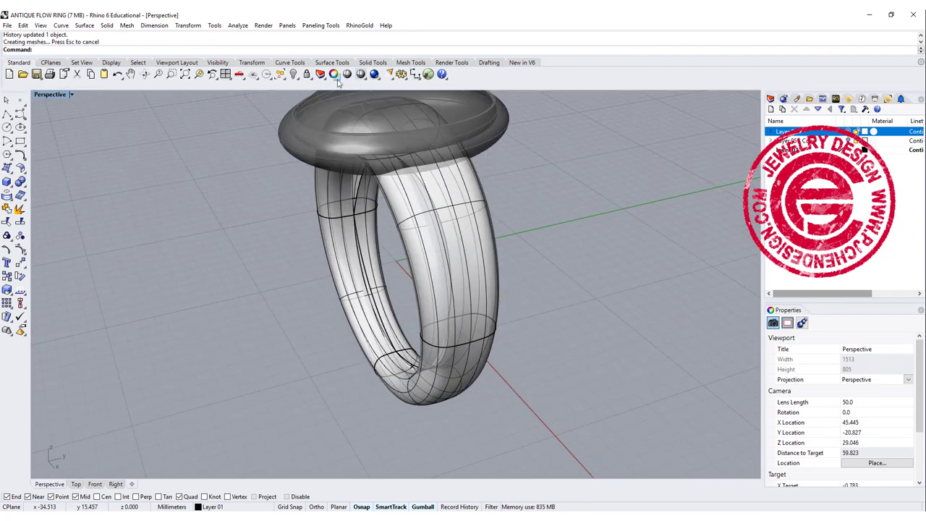
mouse_move(522, 252)
right_down()
mouse_move(457, 251)
mouse_move(488, 256)
mouse_move(529, 245)
right_up()
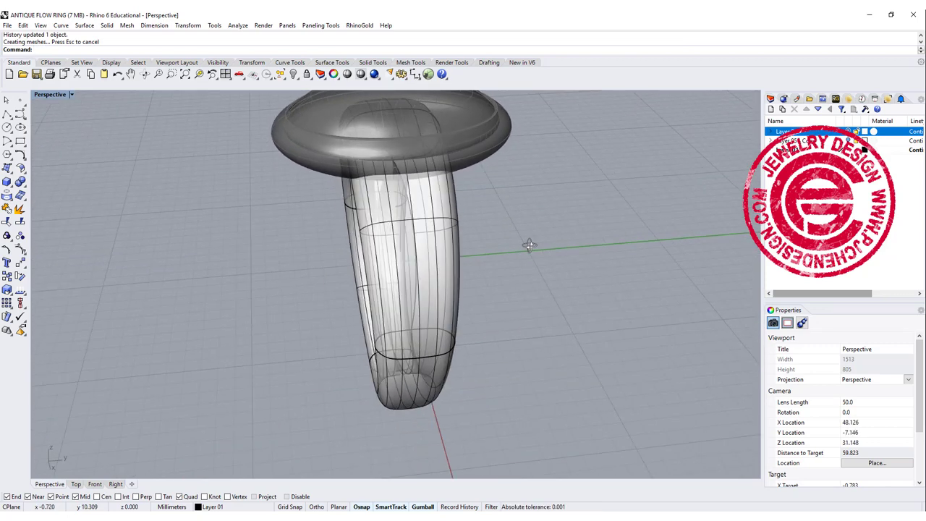
text(Ex)
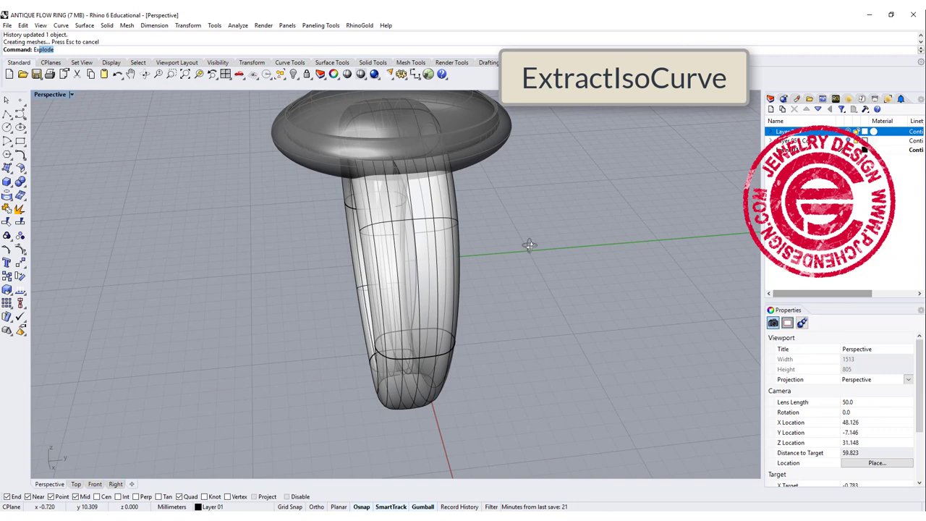
text(tractIsocurve)
key(Return)
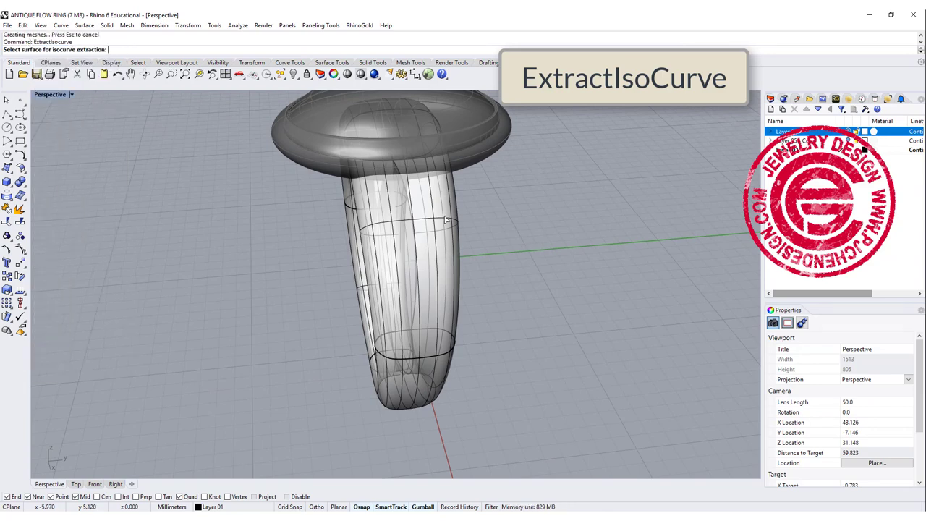
click(444, 217)
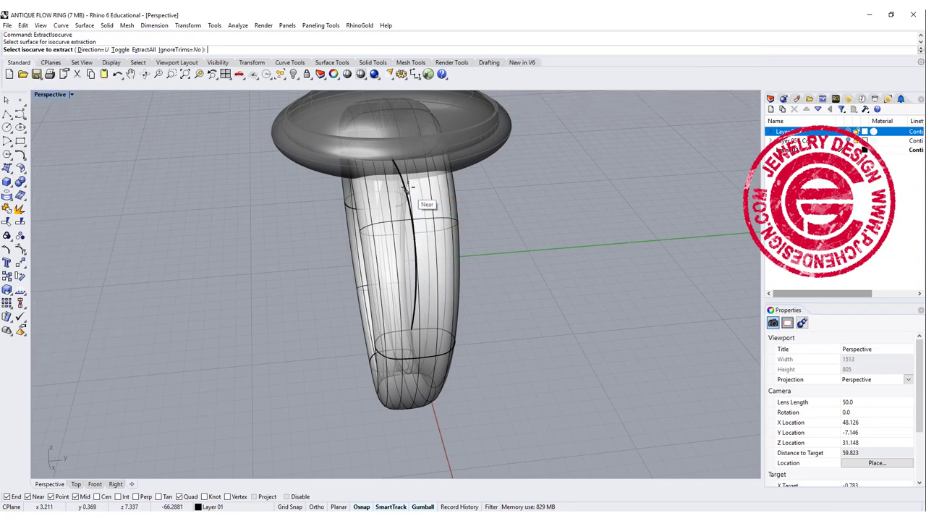
right_drag(405, 171, 445, 306)
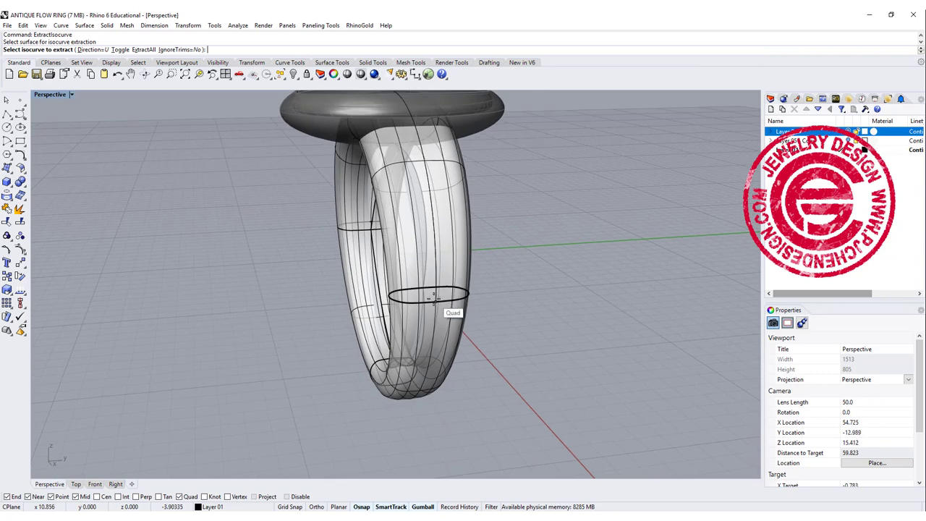
click(433, 298)
Step: Disable object snaps and extract a second lengthwise shank isocurve a short distance beside the first
scroll(433, 298, up, 5)
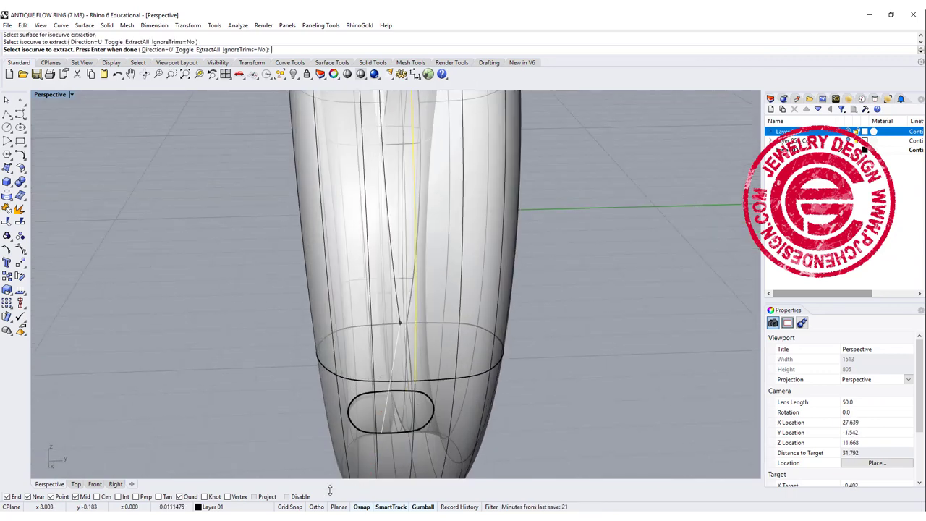
click(287, 496)
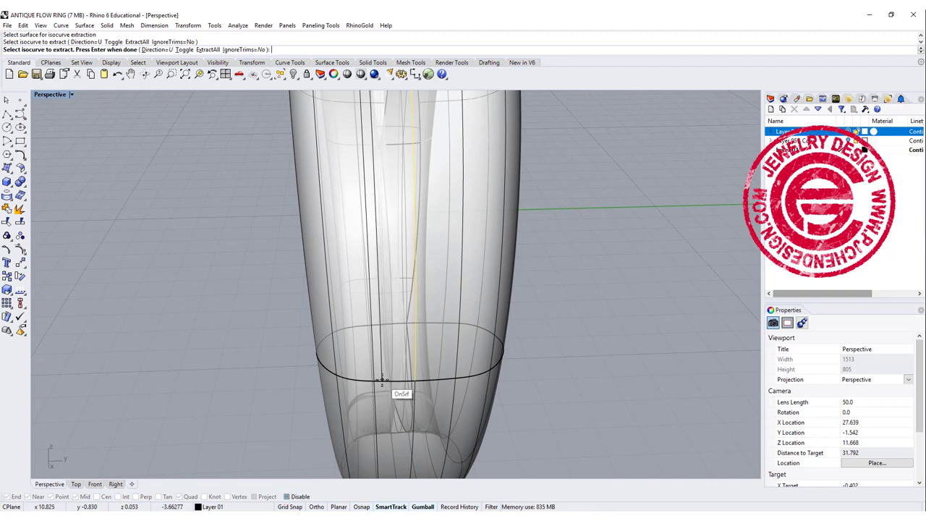
click(382, 380)
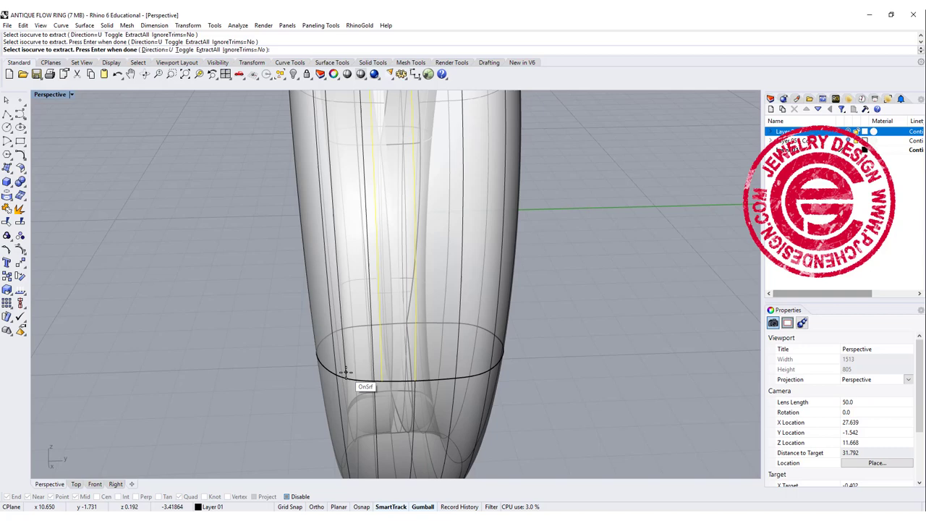
Step: Unlock the locked objects so the oval setting under the cabochon can be picked
click(307, 75)
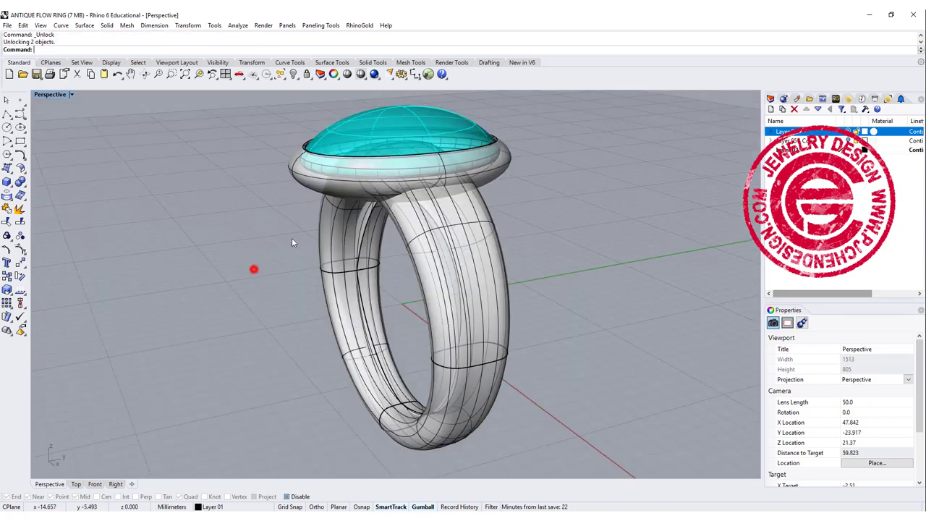
scroll(373, 190, up, 6)
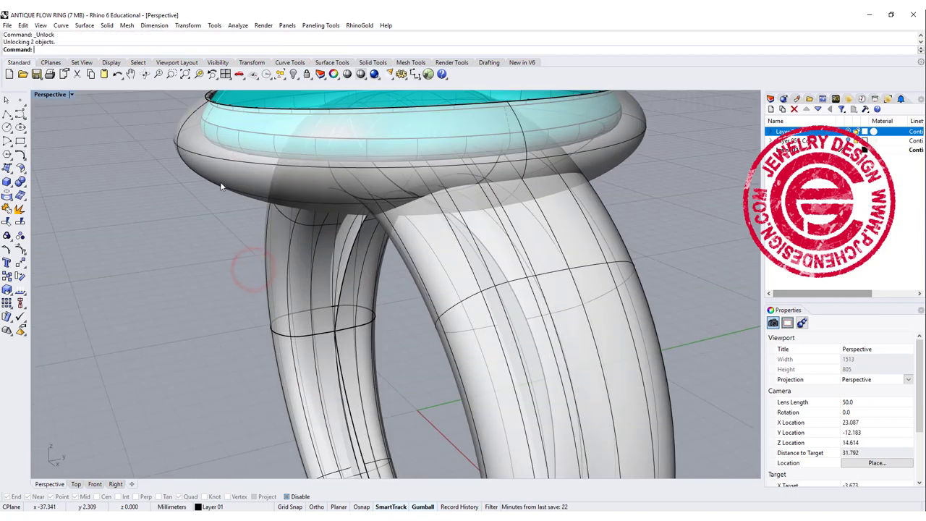
right_drag(222, 184, 182, 257)
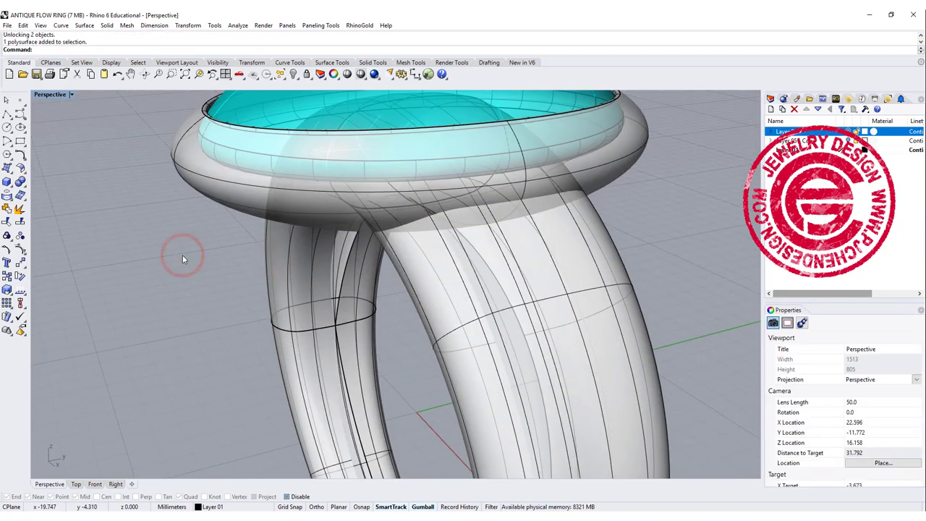
Step: Extract three horizontal isocurves around the oval setting's outer surface: one above, one at and one below its widest edge
key(Return)
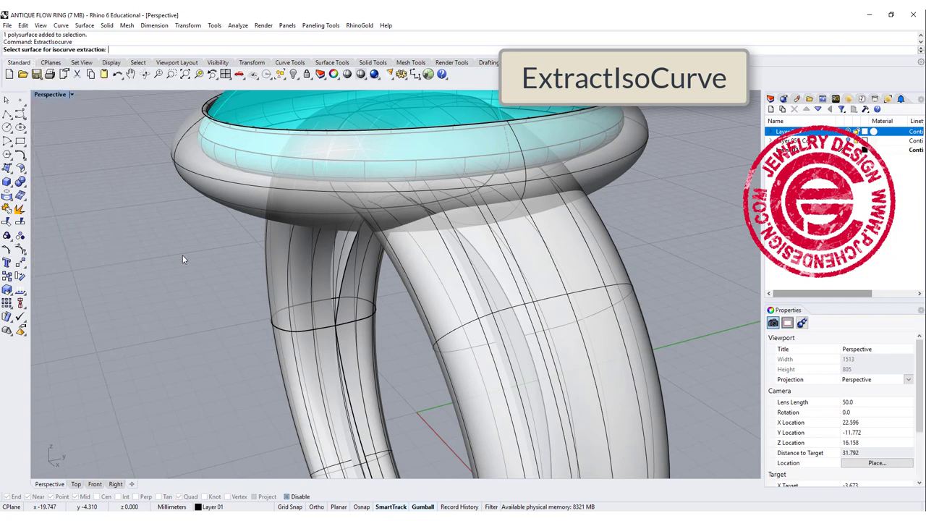
click(210, 206)
click(244, 210)
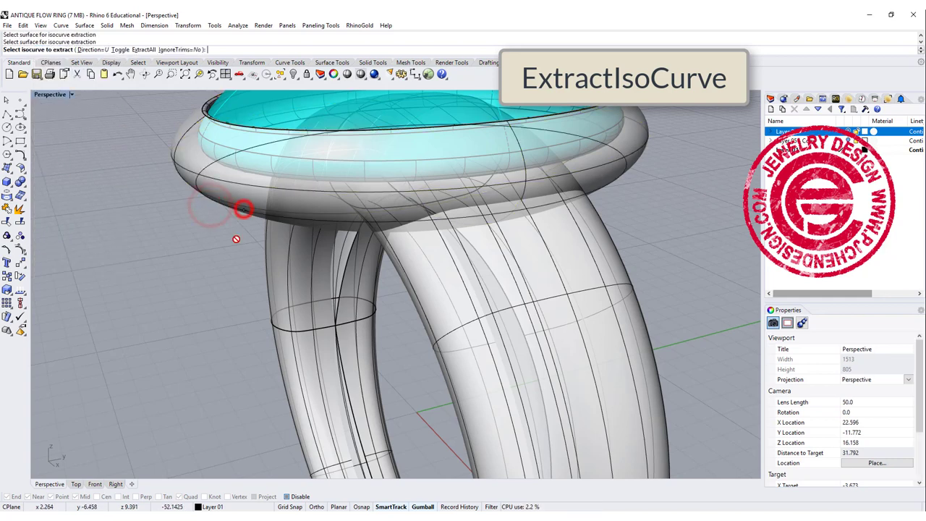
mouse_move(236, 239)
right_down()
mouse_move(226, 215)
mouse_move(226, 223)
right_up()
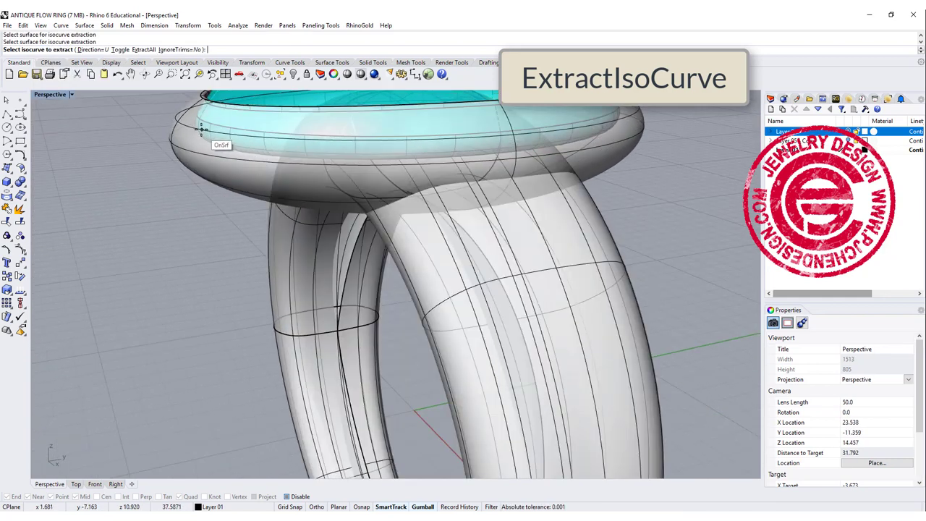
click(197, 129)
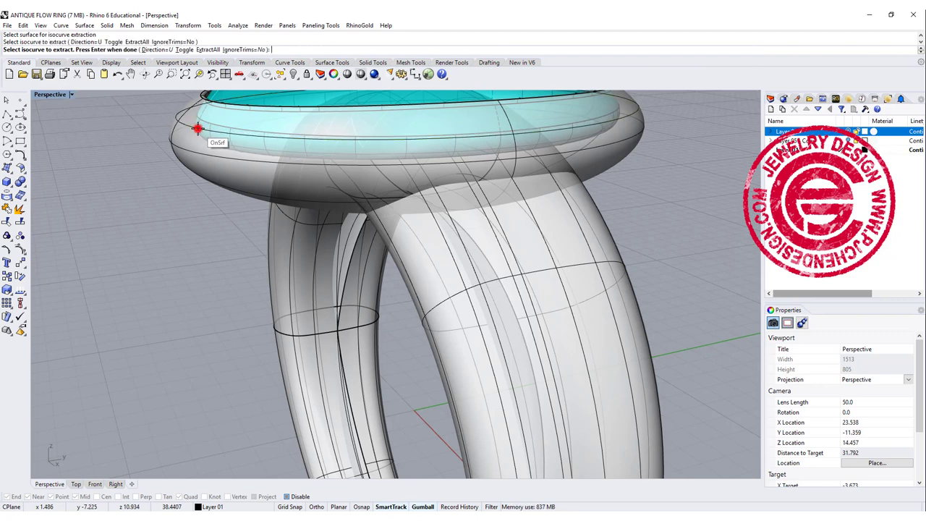
click(184, 147)
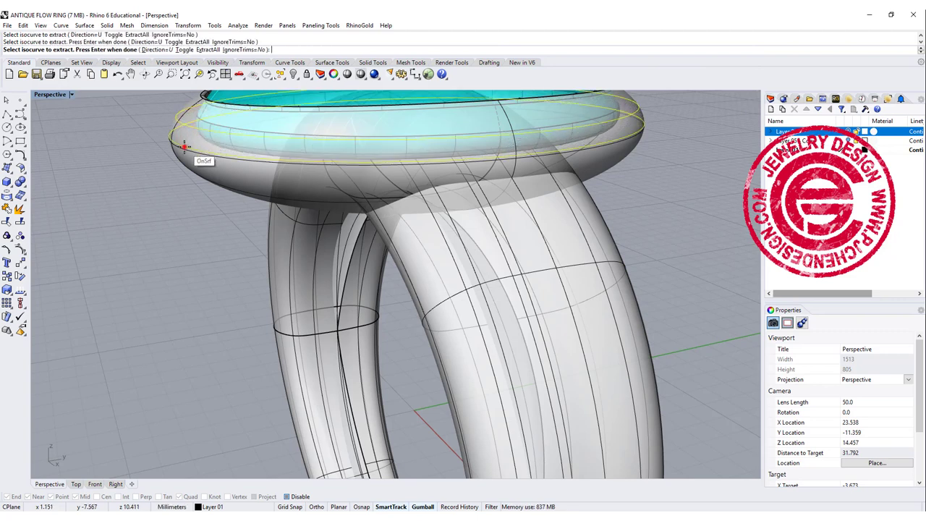
click(185, 166)
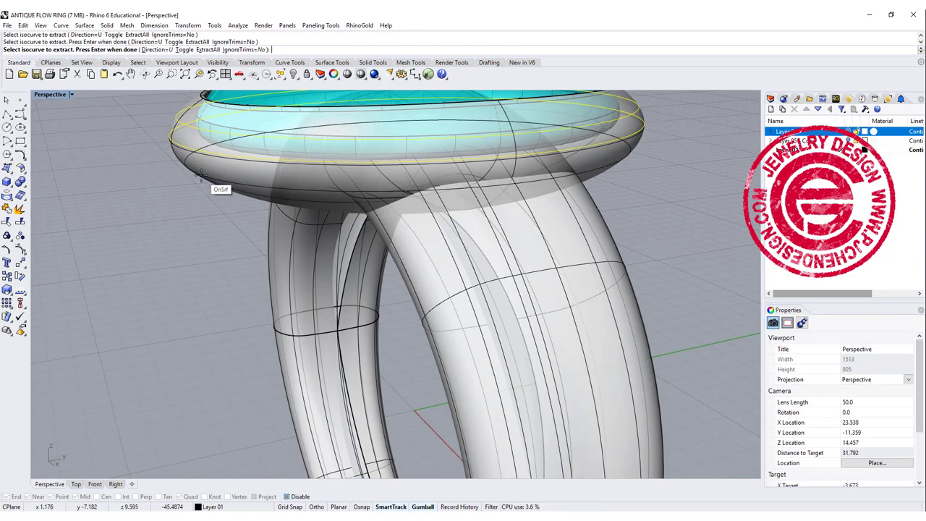
click(200, 176)
key(Return)
click(162, 225)
scroll(167, 225, down, 4)
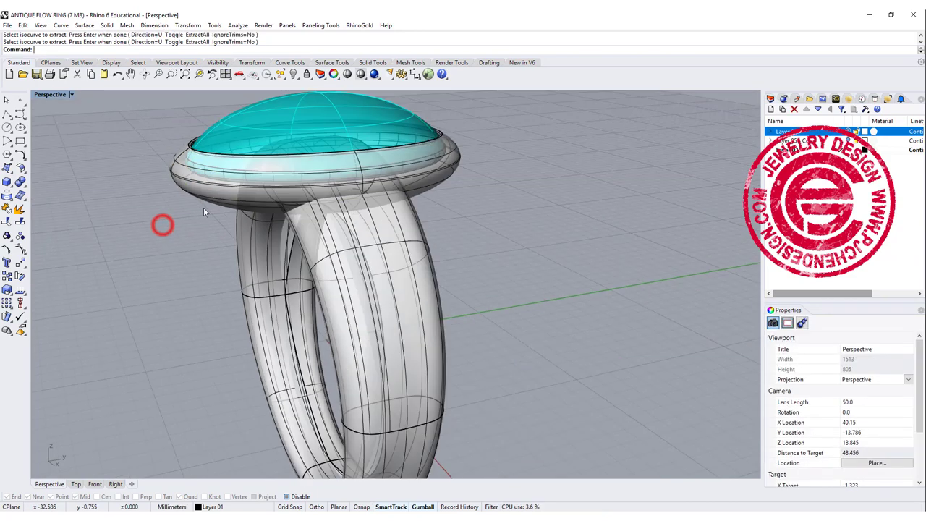
Step: Select all curves in the model and set their display colour to red
right_drag(203, 207, 344, 208)
scroll(230, 193, up, 4)
scroll(341, 194, down, 2)
key(F3)
Step: In the maximized Right view, draw a circle over the junction where the extracted shank curves meet the setting curves
double_click(51, 94)
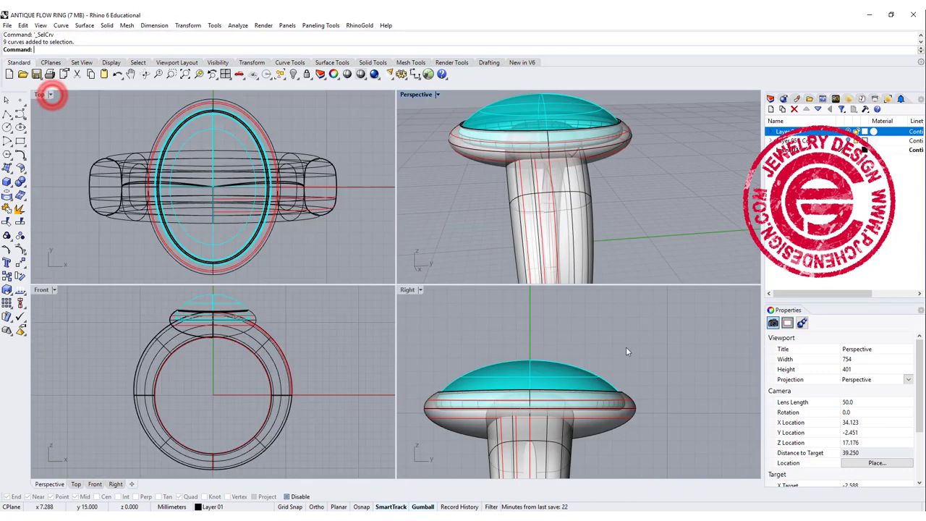
right_drag(629, 340, 627, 340)
double_click(409, 292)
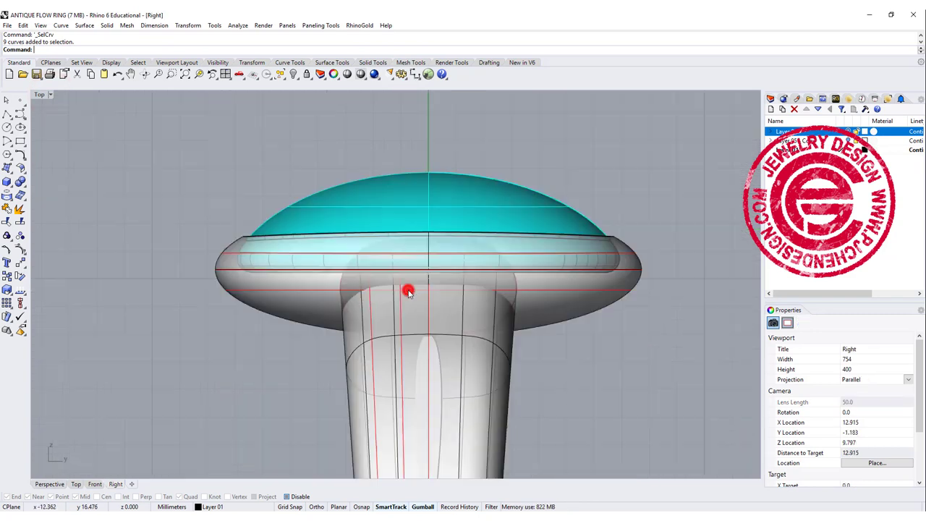
scroll(478, 274, down, 2)
right_drag(484, 275, 499, 257)
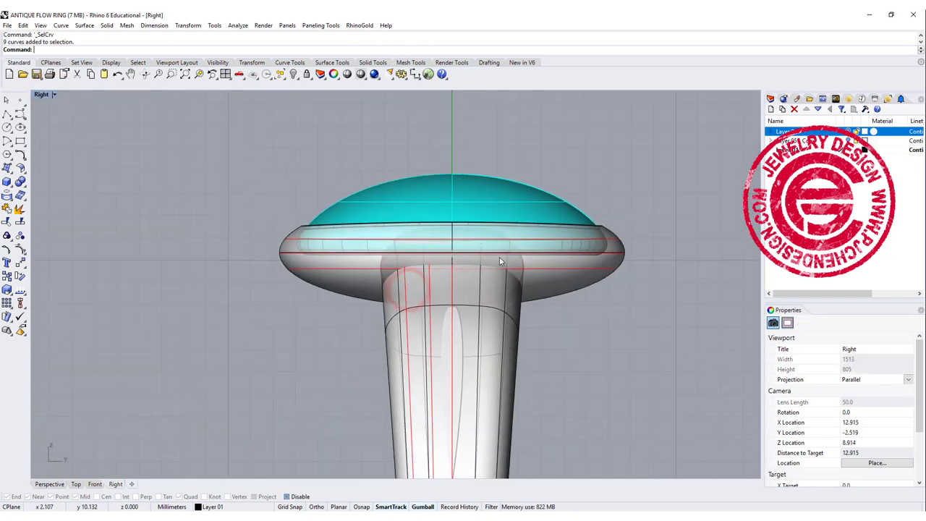
click(7, 127)
click(408, 272)
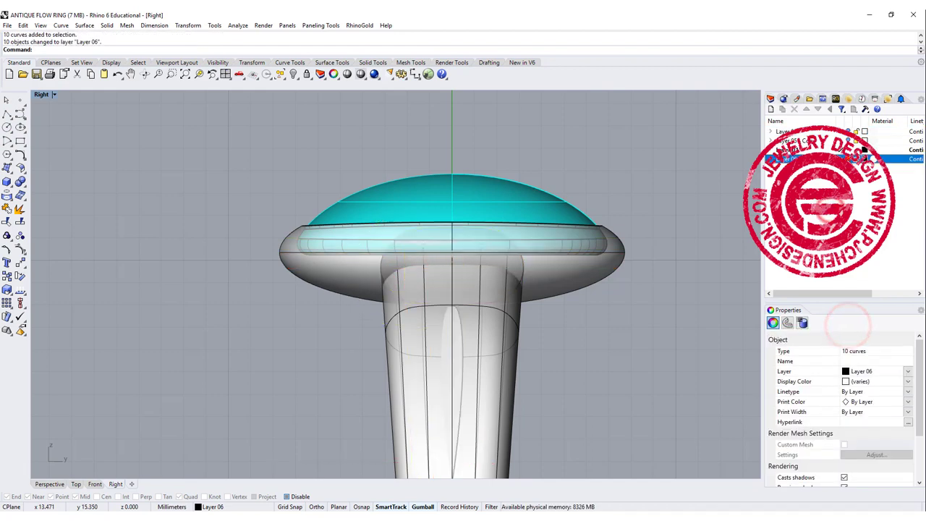
Step: Make Layer 06 current and turn off Layer 01 to isolate the extracted curves and the circle
click(610, 186)
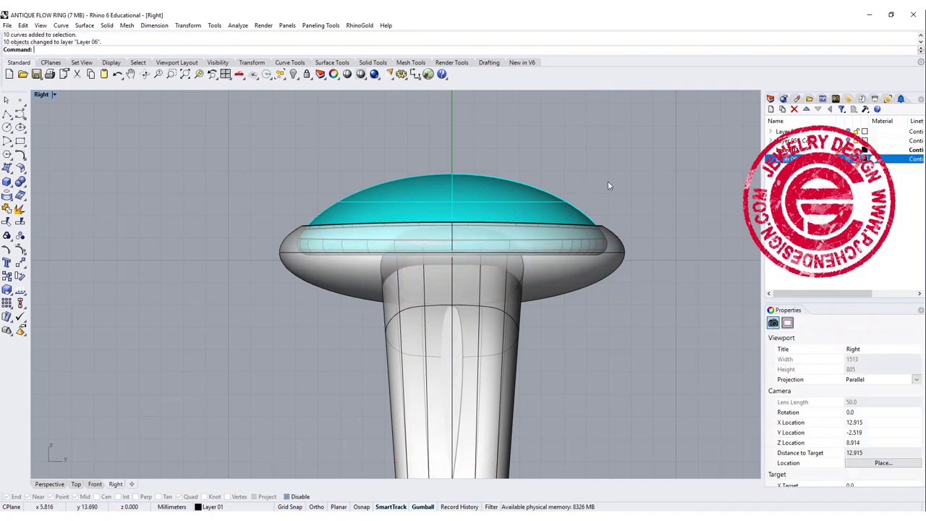
click(829, 158)
click(848, 150)
scroll(443, 188, down, 4)
mouse_move(452, 230)
right_down()
mouse_move(457, 242)
mouse_move(454, 226)
right_up()
scroll(472, 237, up, 1)
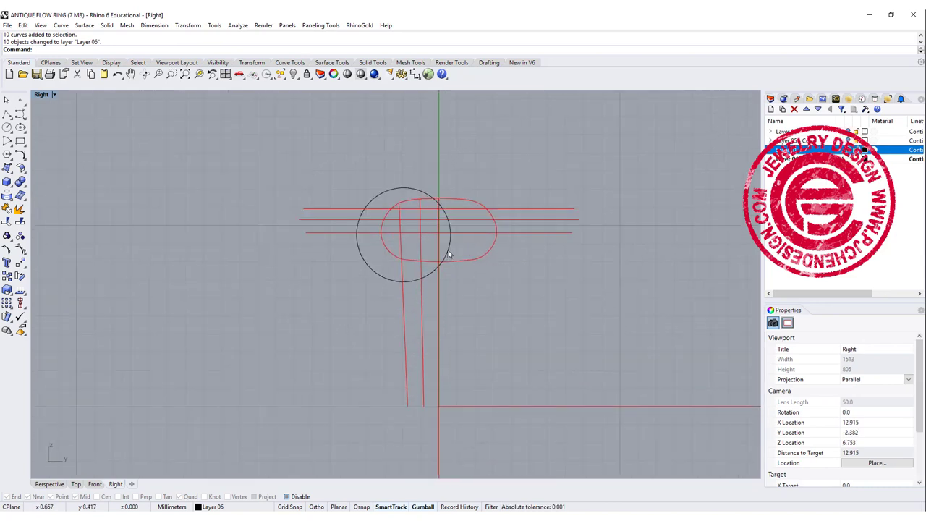
Step: Hide the closed shank profile curve and trim away the red curve portions inside the circle
click(457, 259)
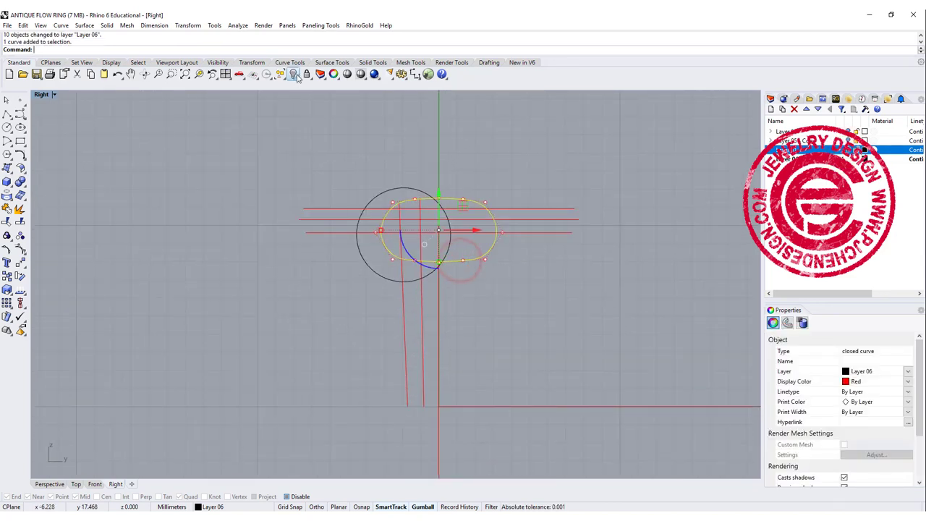
click(294, 74)
click(459, 263)
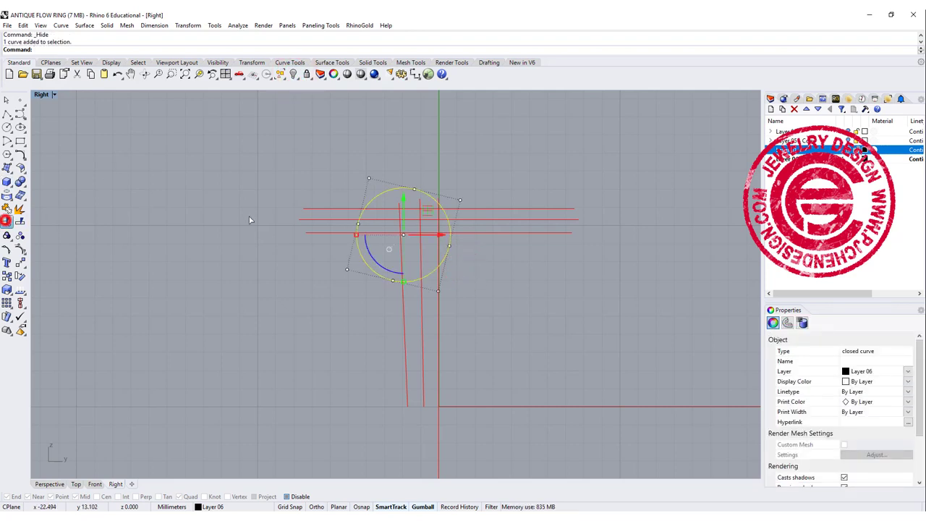
click(7, 219)
scroll(421, 239, up, 2)
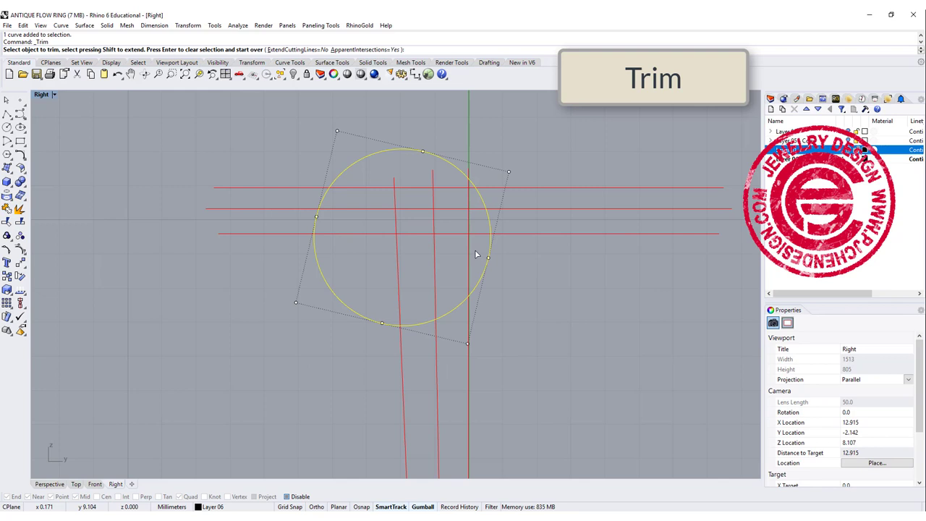
drag(402, 197, 387, 189)
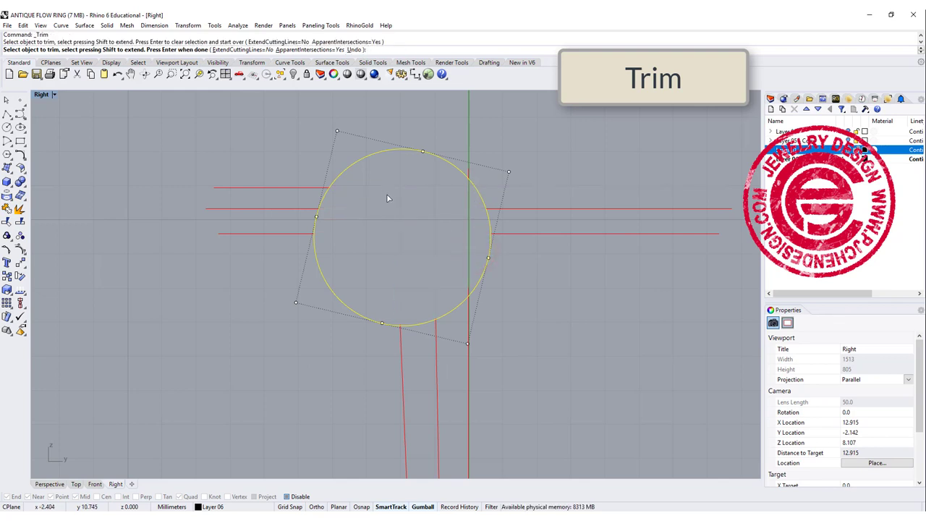
key(Return)
Step: Delete the leftover stub on the vertical axis, the two horizontal curves beyond the axis, and the trimming circle
click(468, 173)
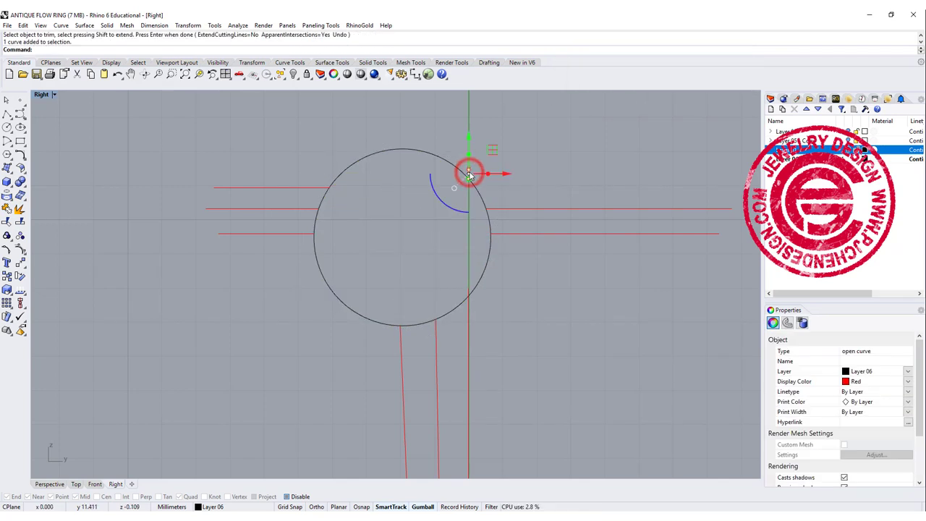
key(Delete)
scroll(463, 170, down, 3)
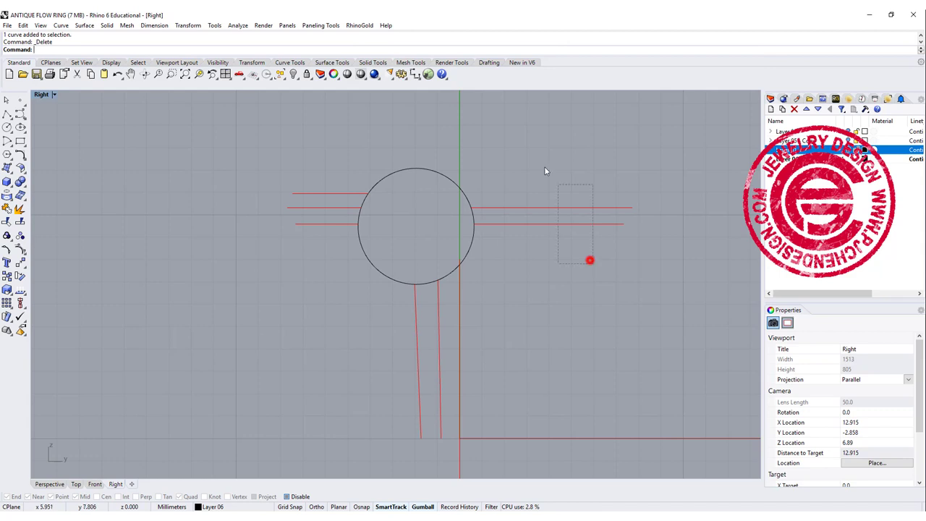
drag(590, 260, 558, 185)
key(Delete)
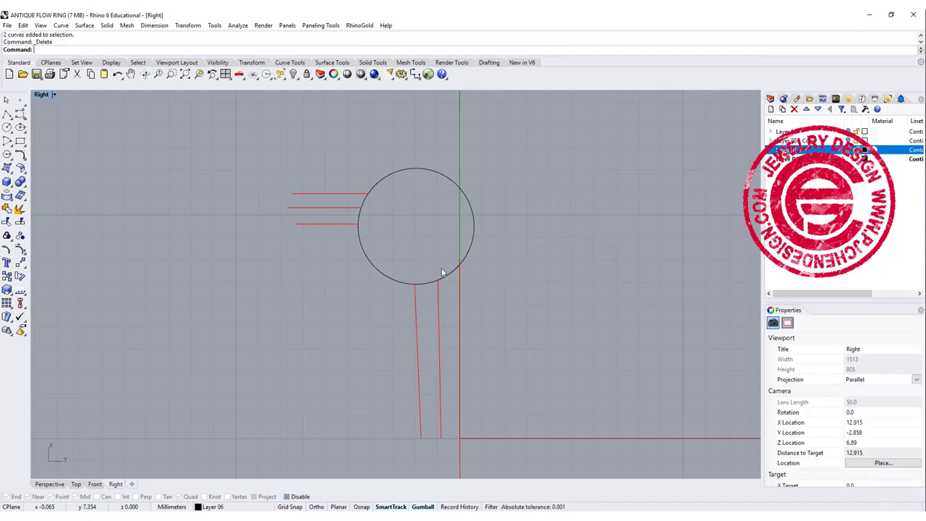
drag(528, 219, 457, 223)
key(Delete)
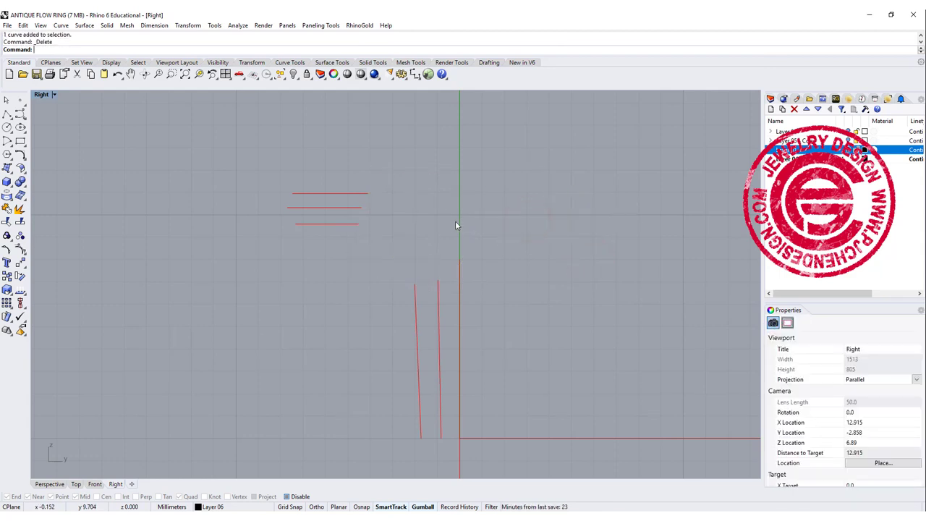
Step: Blend the ends of the three shank curves to the matching ends of the three setting curves with BlendCrv
click(21, 154)
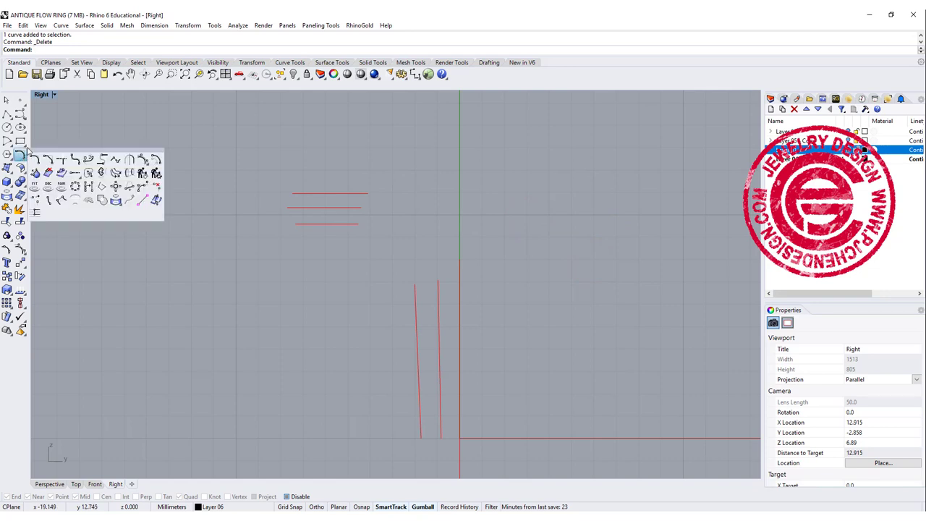
click(88, 160)
click(413, 284)
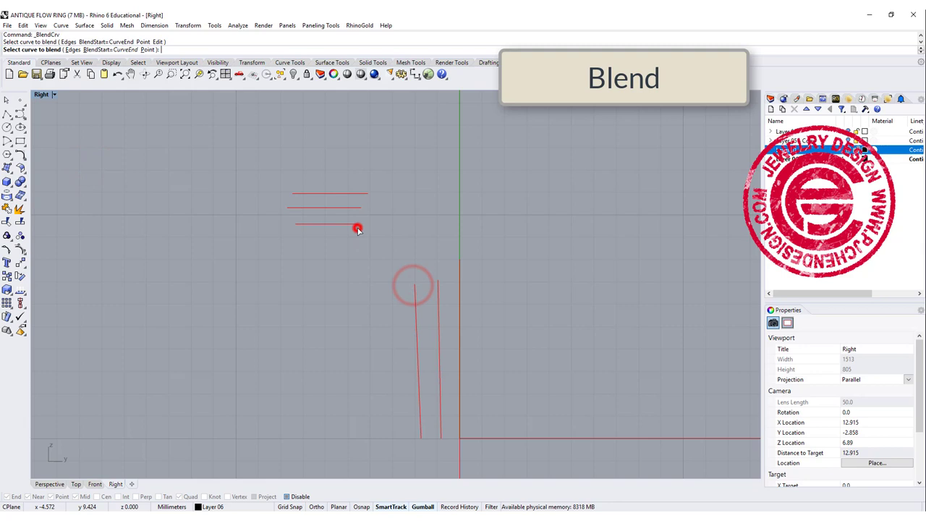
click(357, 229)
key(Return)
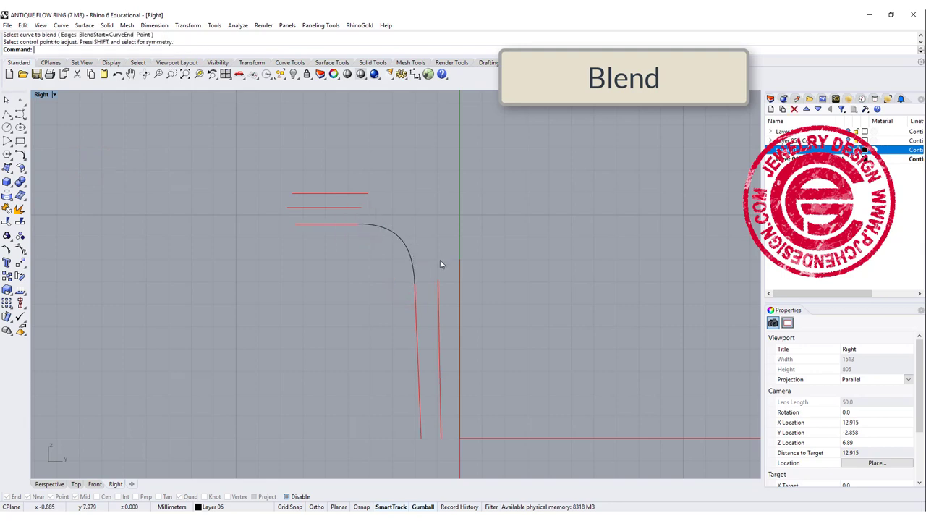
key(Return)
click(438, 281)
click(360, 208)
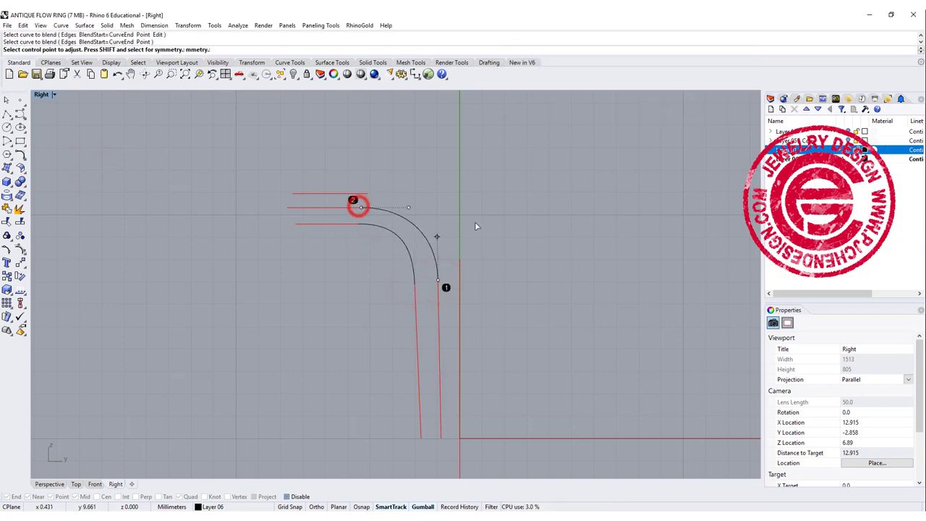
key(Return)
click(610, 204)
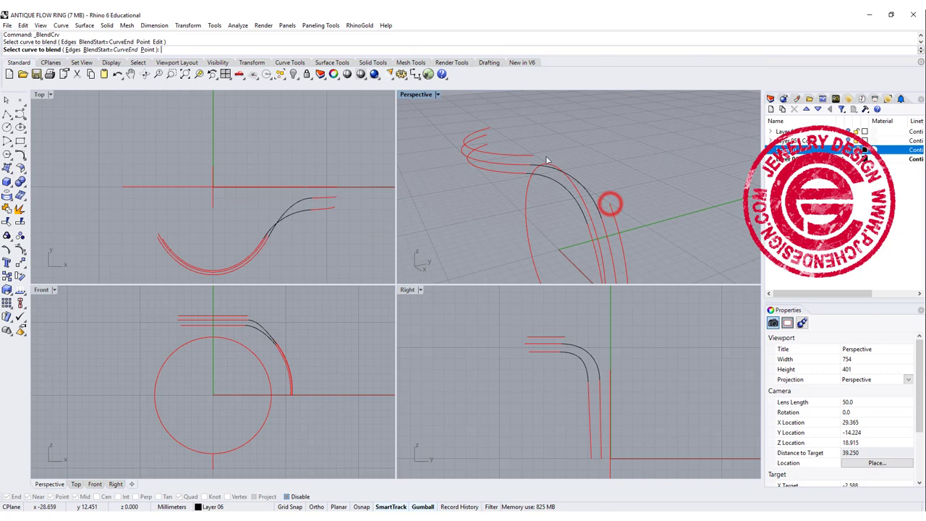
click(534, 154)
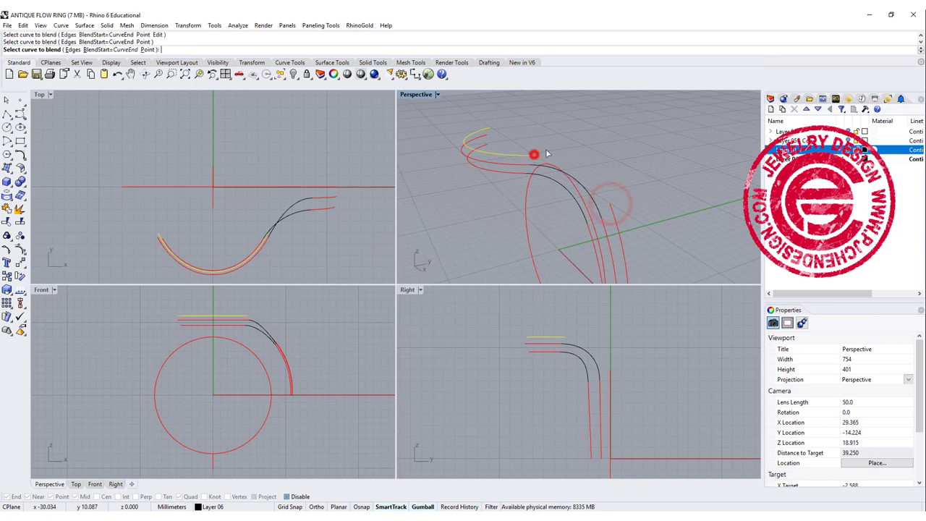
key(Return)
Step: Join the blends with their shank and setting curves into three continuous curves
right_drag(600, 155, 529, 178)
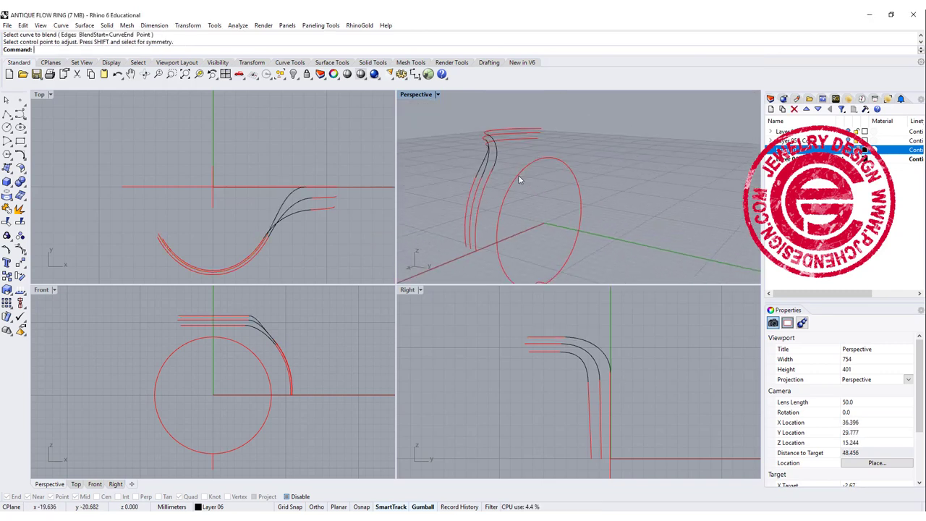
drag(471, 145, 440, 151)
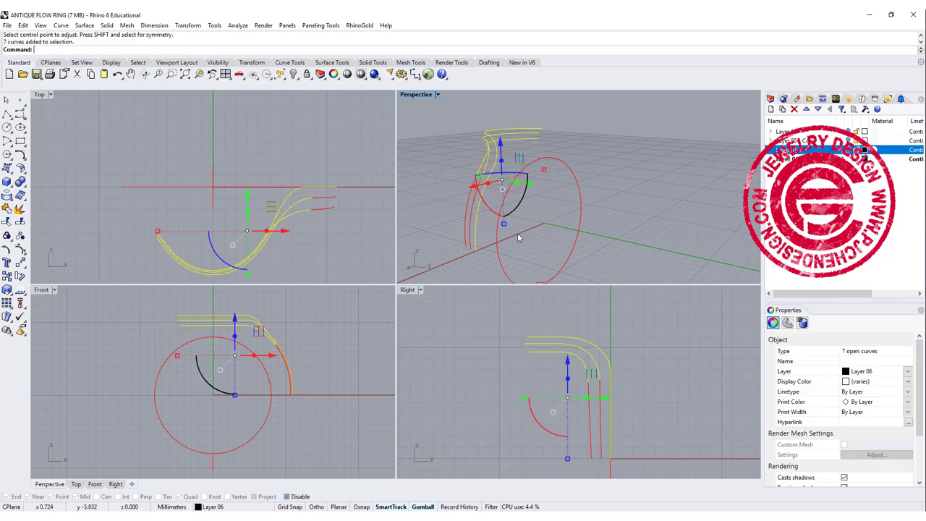
right_drag(444, 210, 615, 170)
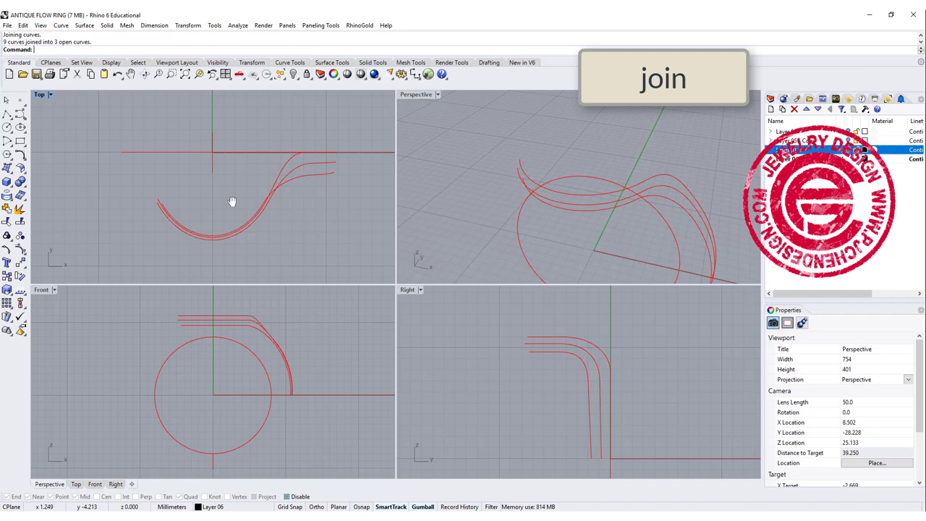
Step: In the Top view, draw a straight polyline from the origin along the negative Y axis, about 10 mm long, crossing the joined curves
right_drag(231, 201, 231, 196)
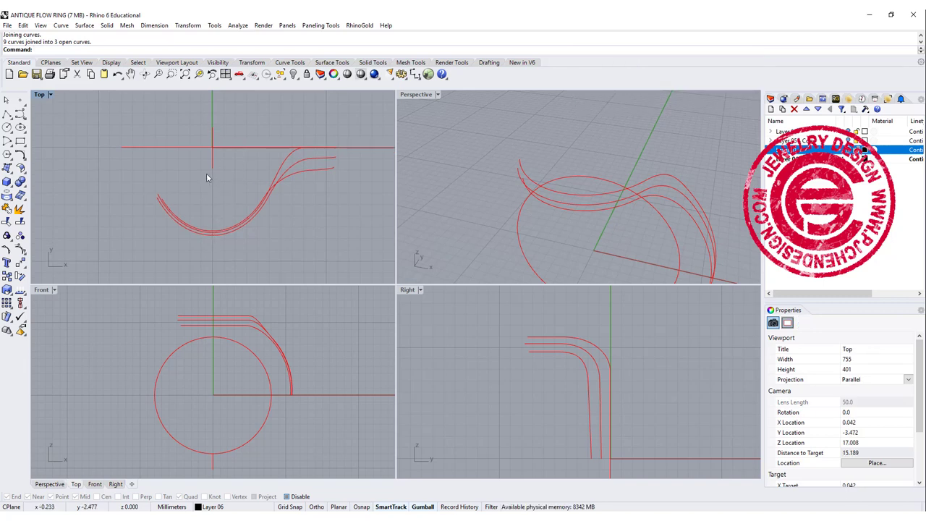
click(8, 116)
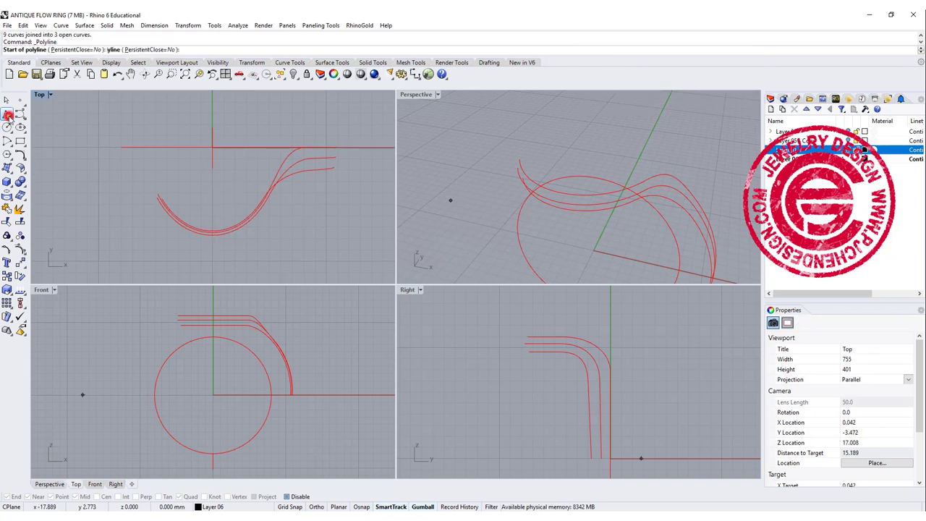
text(0)
key(Return)
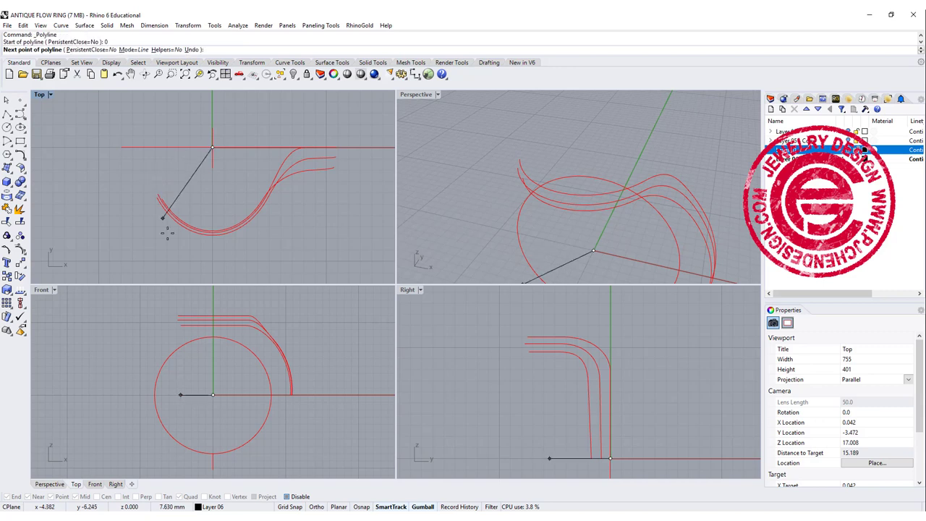
click(212, 264)
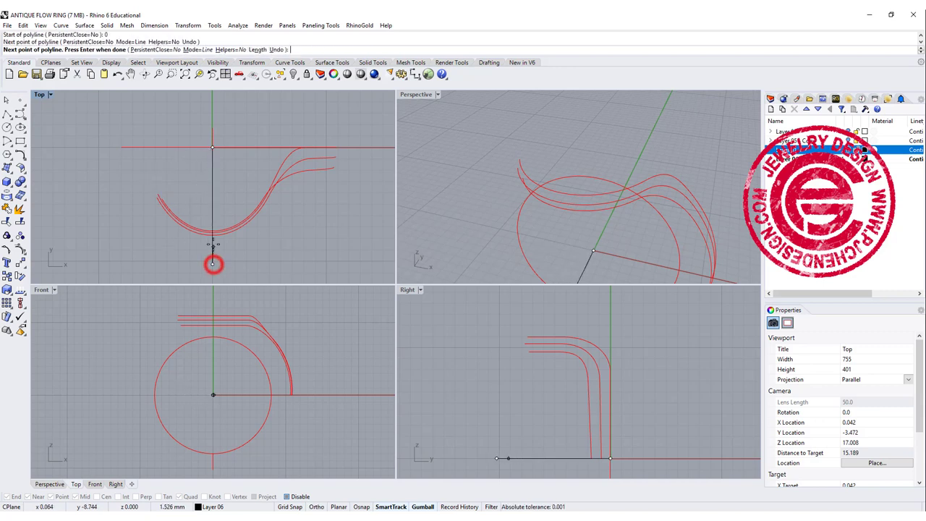
key(Return)
Step: Trim off the portions of the joined curves on the negative X side, using the new centre line as cutter
click(226, 254)
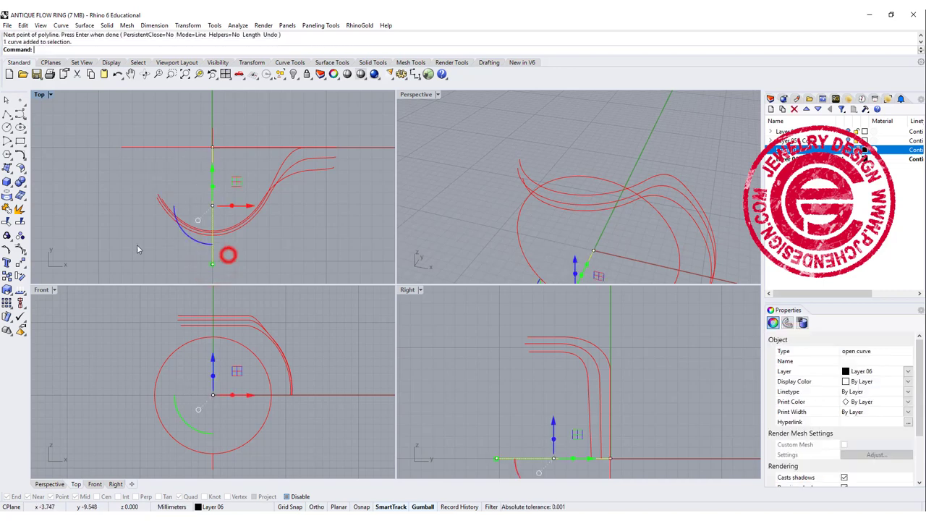
click(6, 221)
click(196, 244)
key(Return)
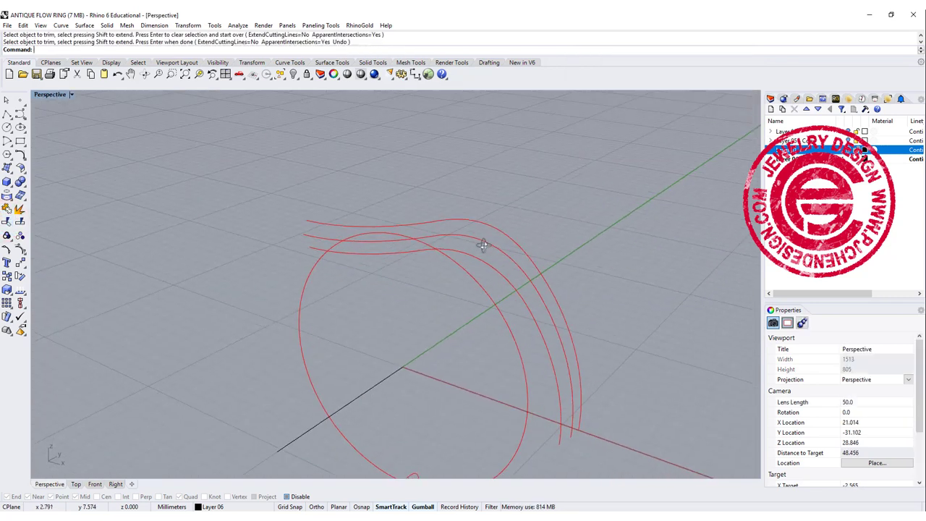
Step: Rebuild the three trimmed flow curves in the Perspective view, deleting the input curves
right_drag(484, 244, 485, 253)
click(487, 265)
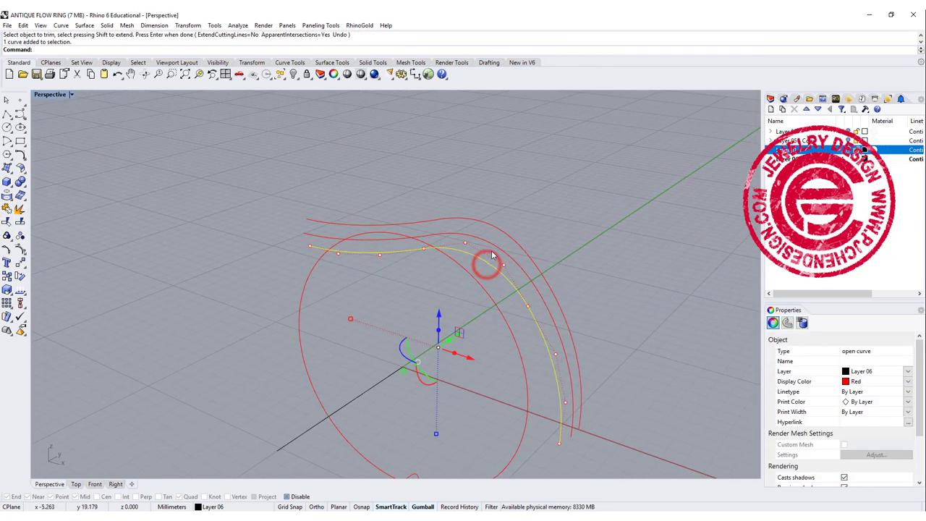
shift+click(494, 248)
shift+click(502, 233)
text(reb)
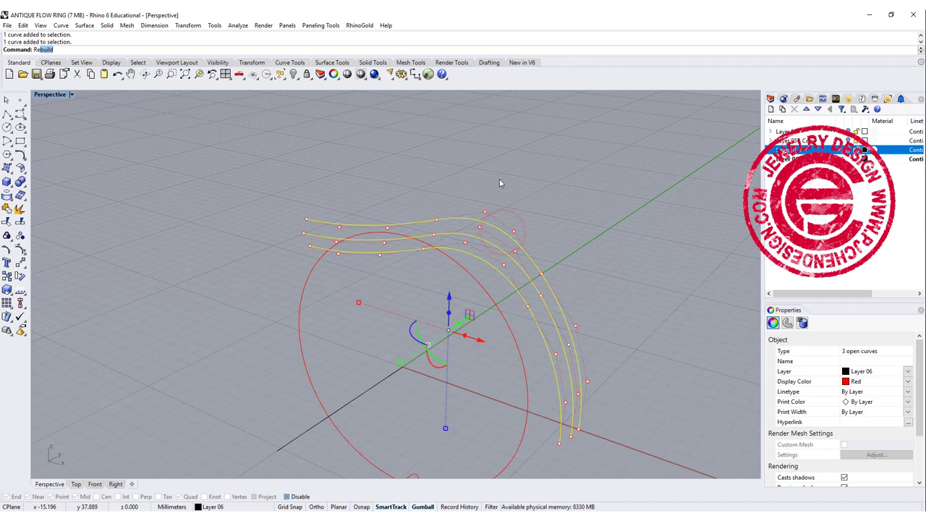
key(Return)
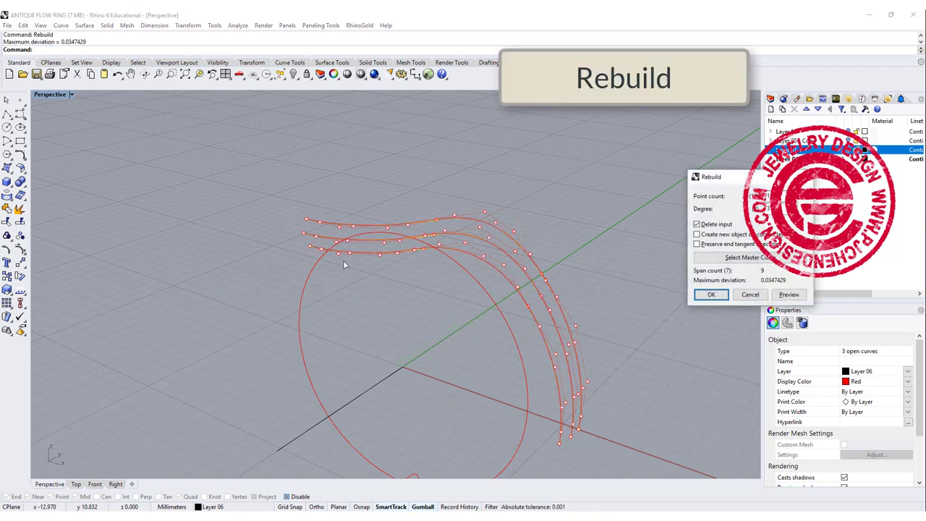
click(712, 295)
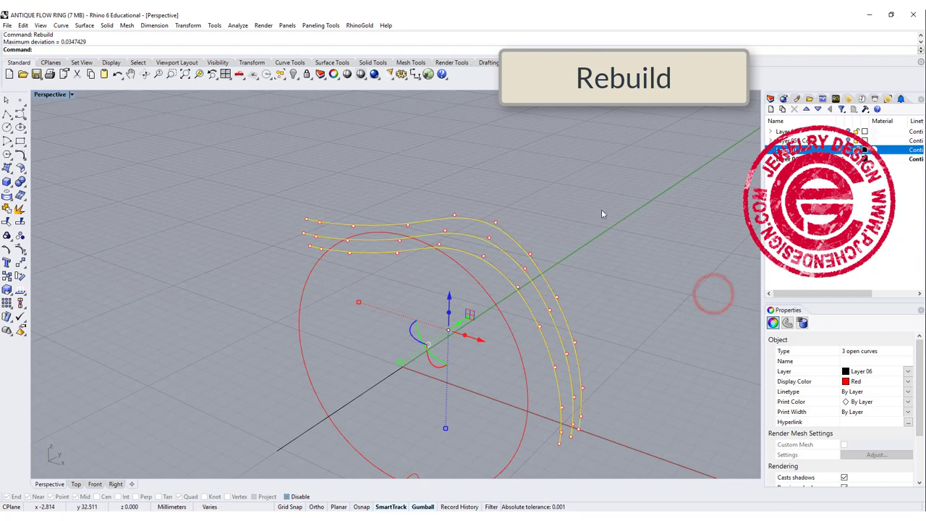
Step: Turn Layer 01 back on and check how the rebuilt curves lie against the setting and shank
click(847, 149)
right_drag(463, 304, 404, 221)
scroll(441, 289, up, 3)
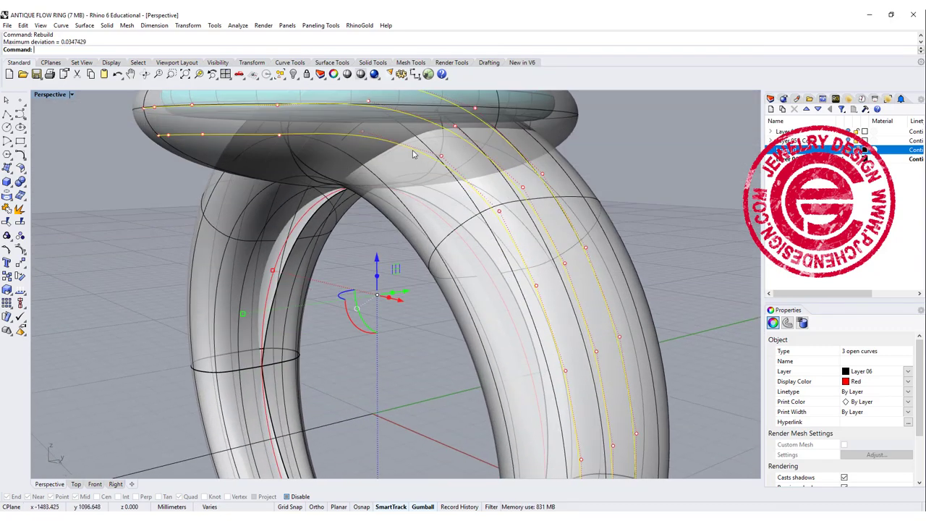
right_drag(408, 119, 334, 196)
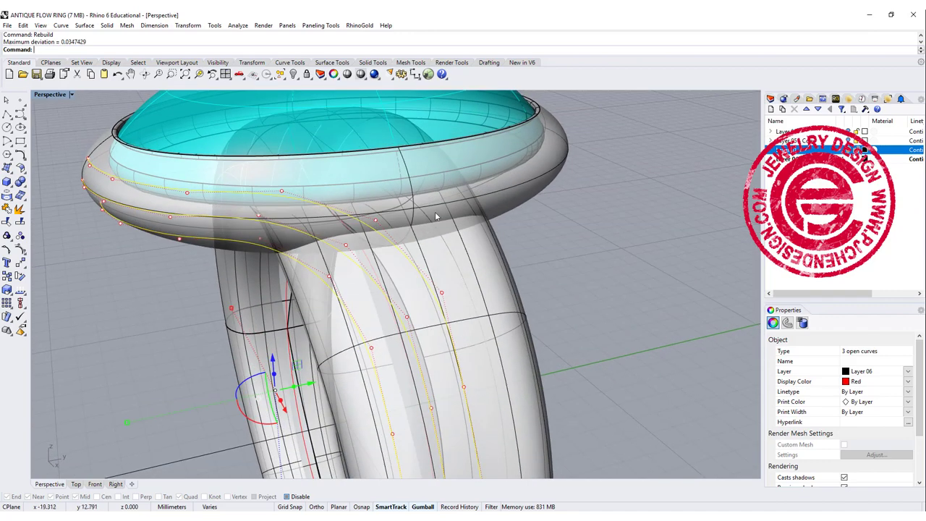
scroll(435, 216, down, 6)
right_drag(436, 216, 460, 217)
Step: Create pipes along the three flow curves with cap None and a radius of 0.5 mm
click(10, 184)
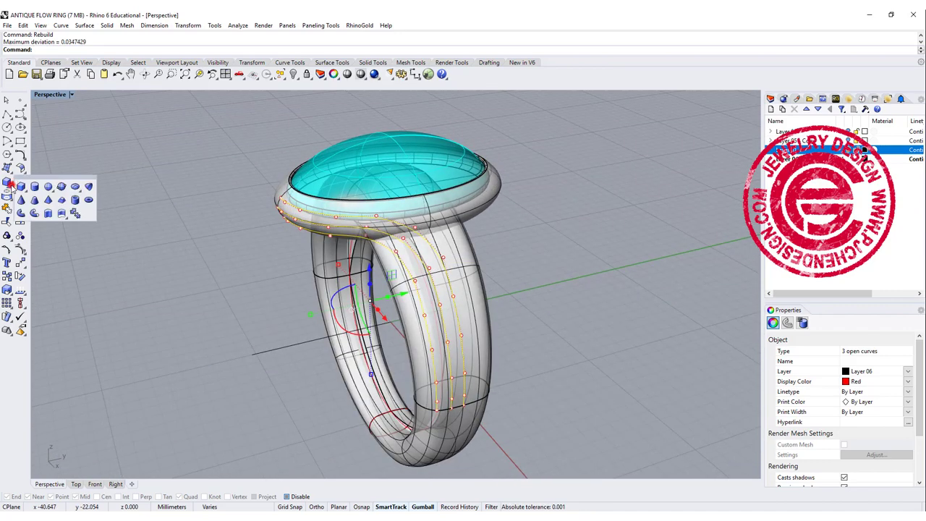
click(35, 212)
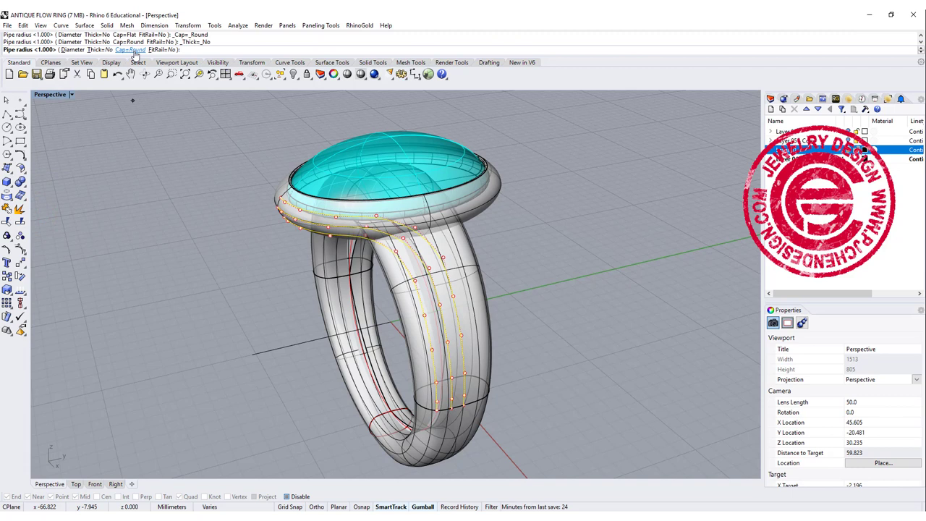
click(132, 50)
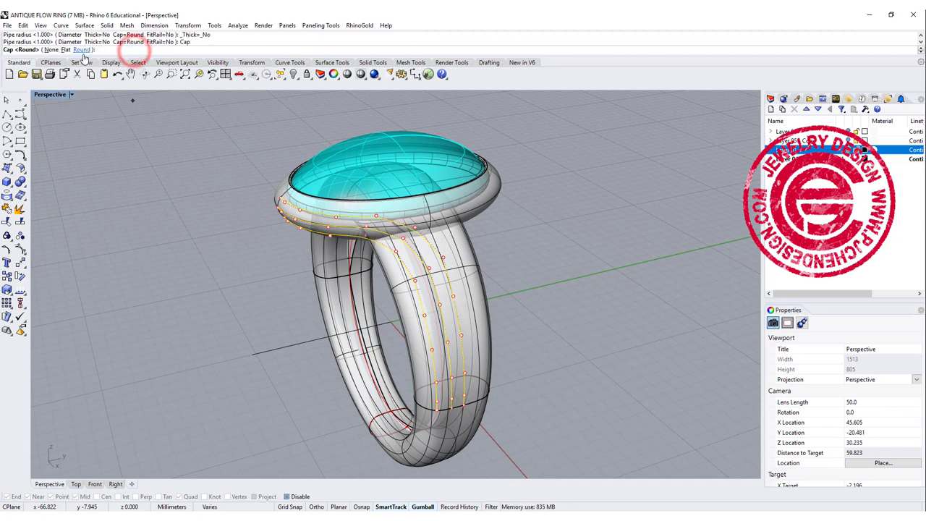
click(66, 50)
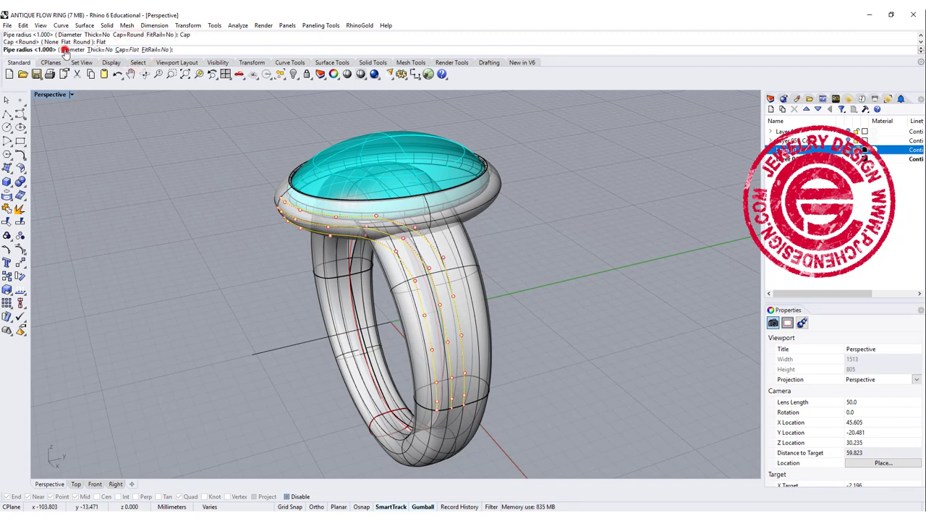
click(128, 50)
click(43, 50)
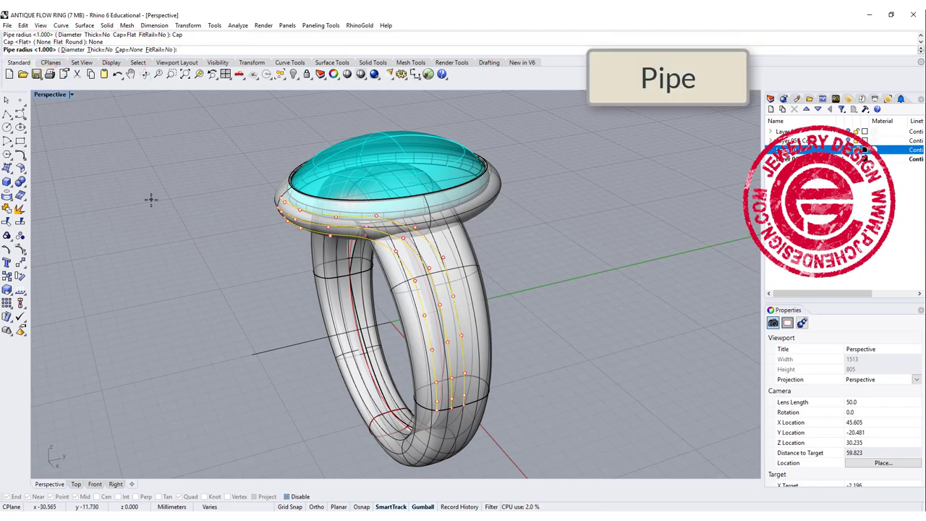
text(0.5)
key(Return)
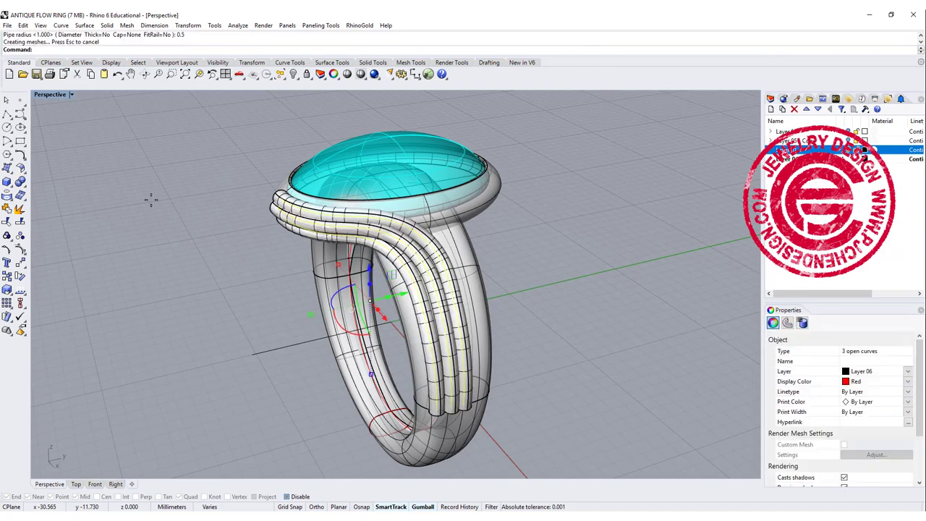
click(33, 203)
Step: Examine from several angles how the three pipes flow over the setting and down the shank
right_drag(287, 247, 276, 222)
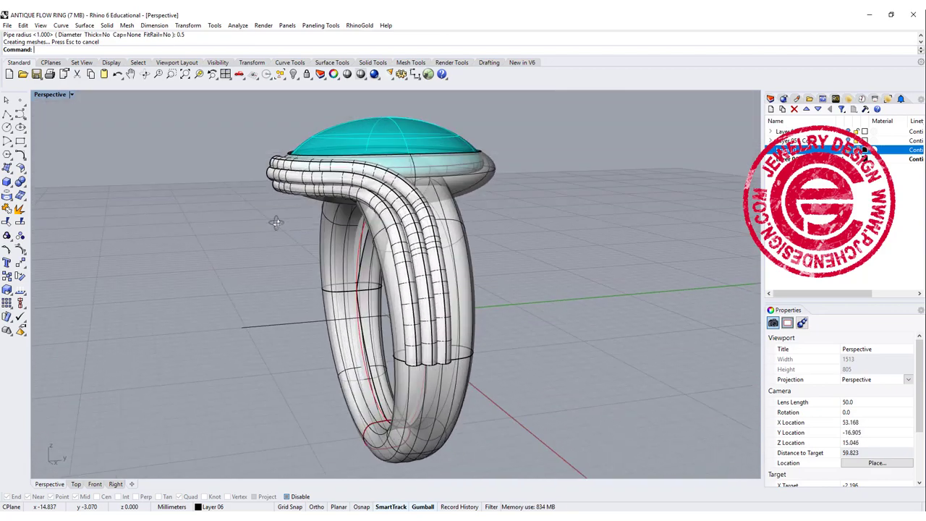
scroll(354, 217, up, 4)
right_drag(354, 218, 463, 207)
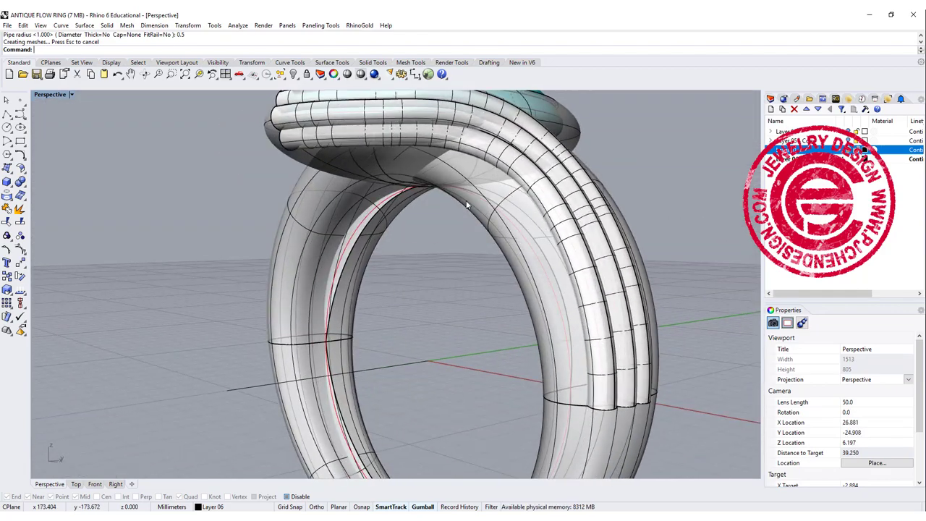
scroll(535, 249, down, 4)
right_drag(534, 248, 483, 277)
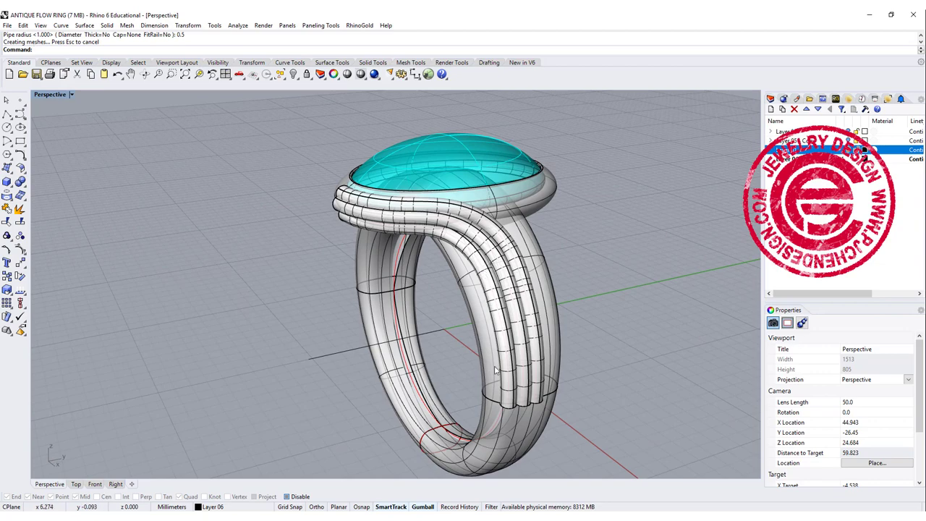
Step: Extract three isocurves along the shank surface with object snaps enabled, starting at the lower end of each flow pipe
right_drag(496, 370, 598, 303)
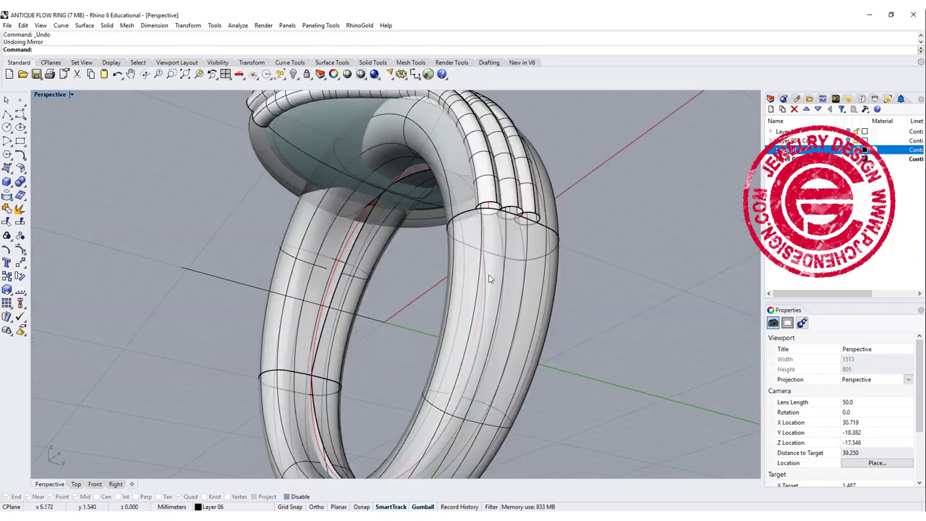
right_drag(521, 260, 502, 250)
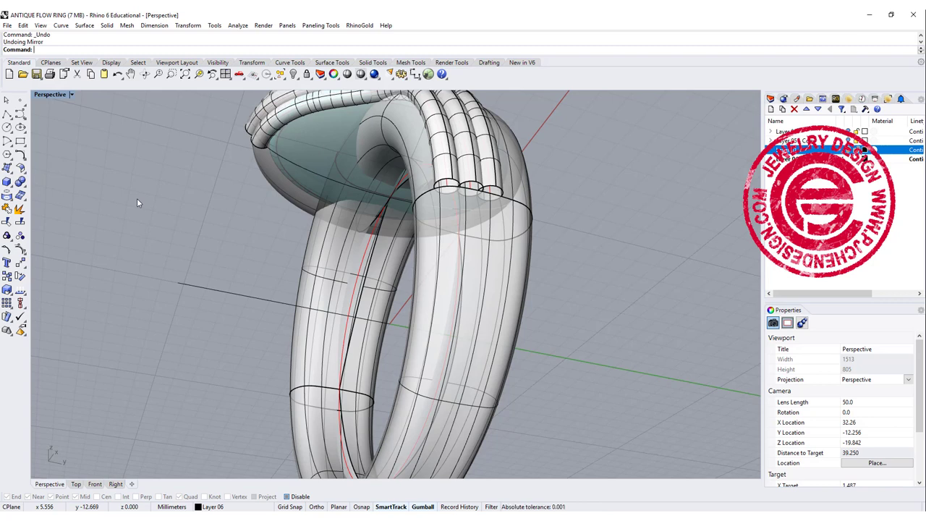
key(Return)
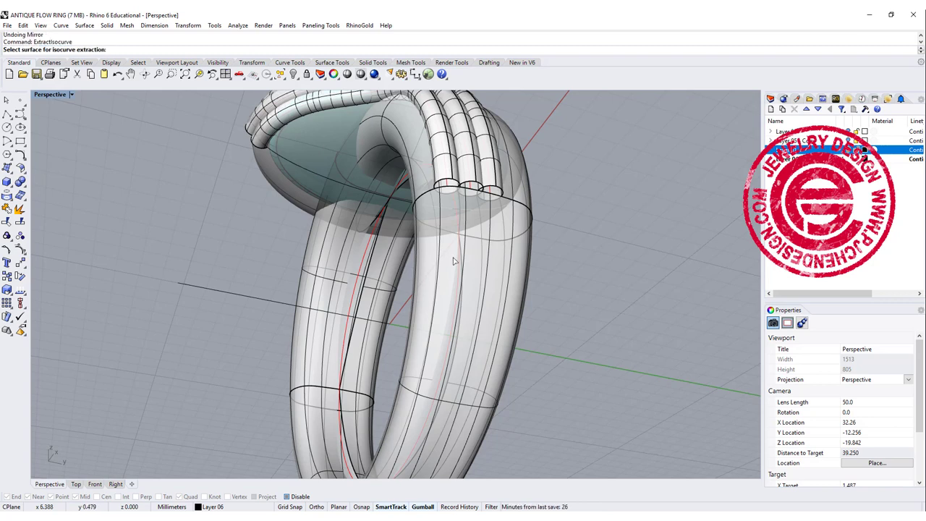
click(492, 288)
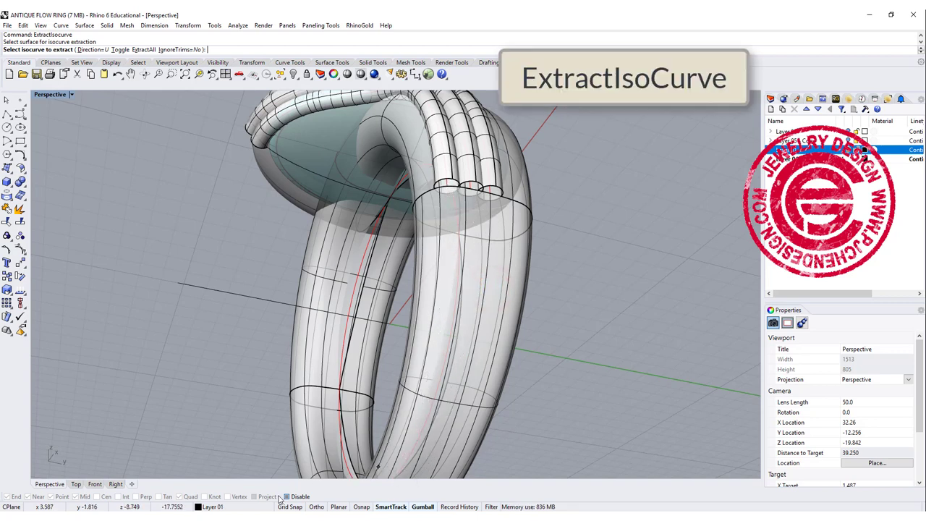
click(286, 498)
click(445, 186)
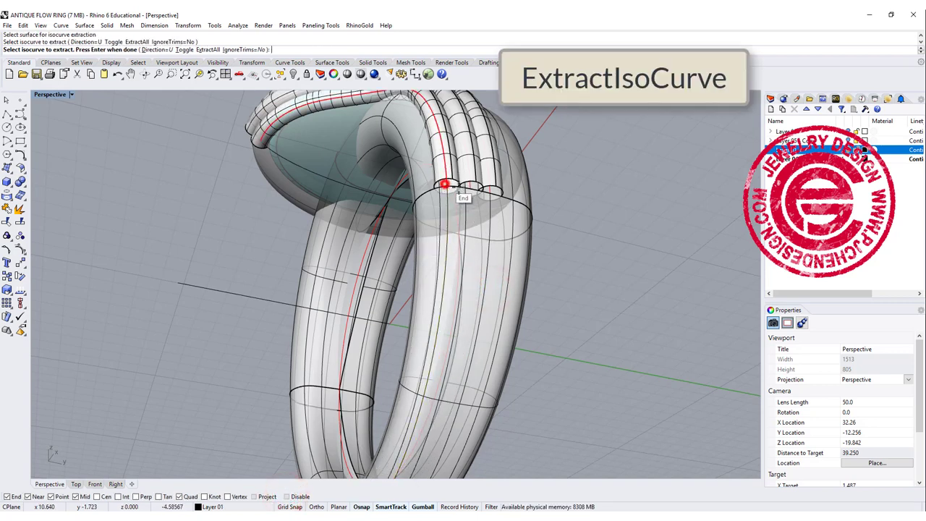
click(470, 187)
click(491, 192)
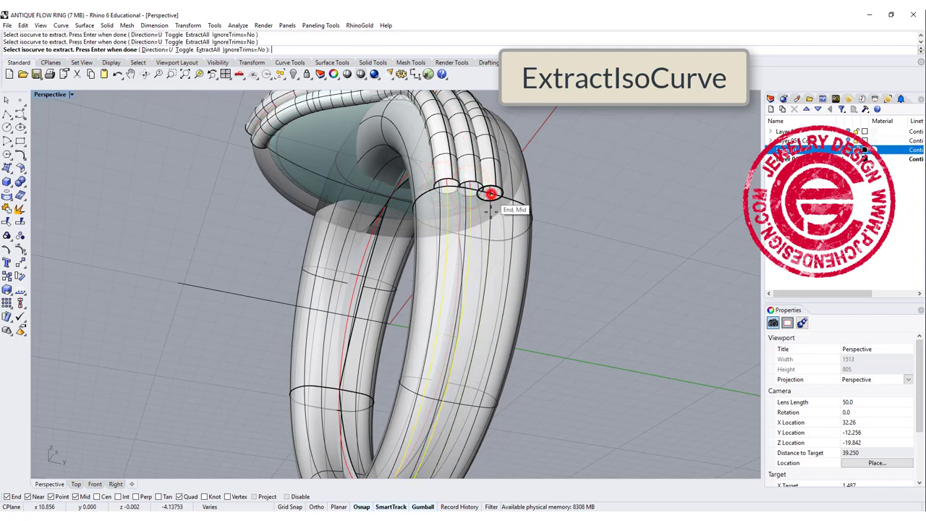
key(Return)
Step: Create pipes along the three extracted shank curves with cap None and a radius of 0.5 mm
scroll(563, 297, down, 8)
right_drag(562, 297, 537, 200)
scroll(568, 298, up, 5)
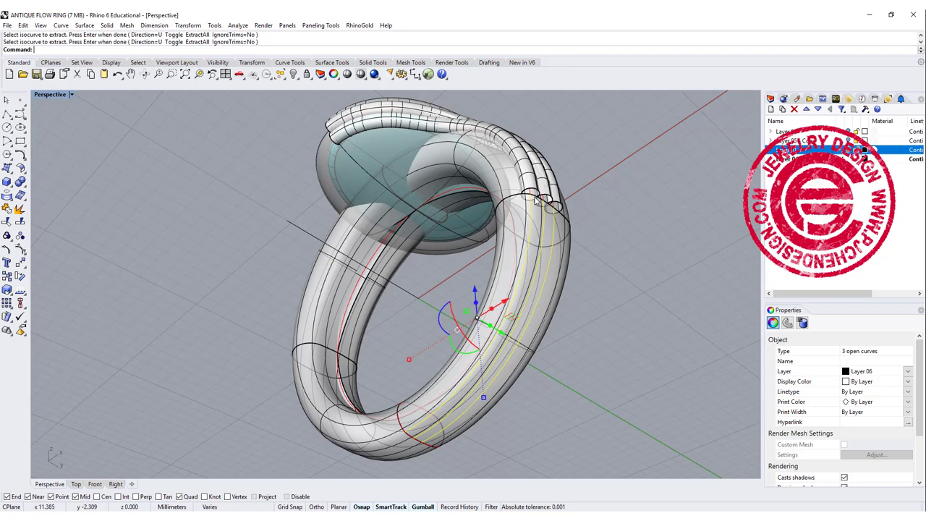
right_drag(590, 290, 570, 303)
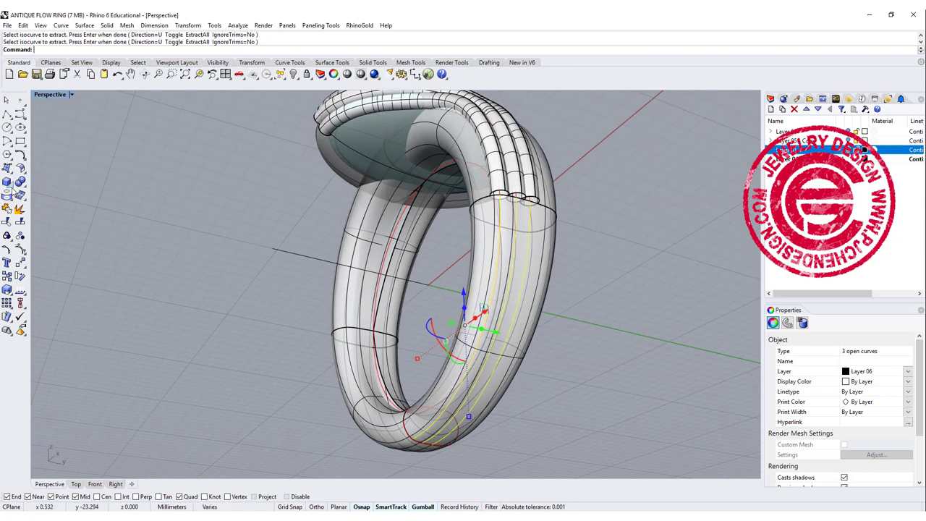
click(8, 183)
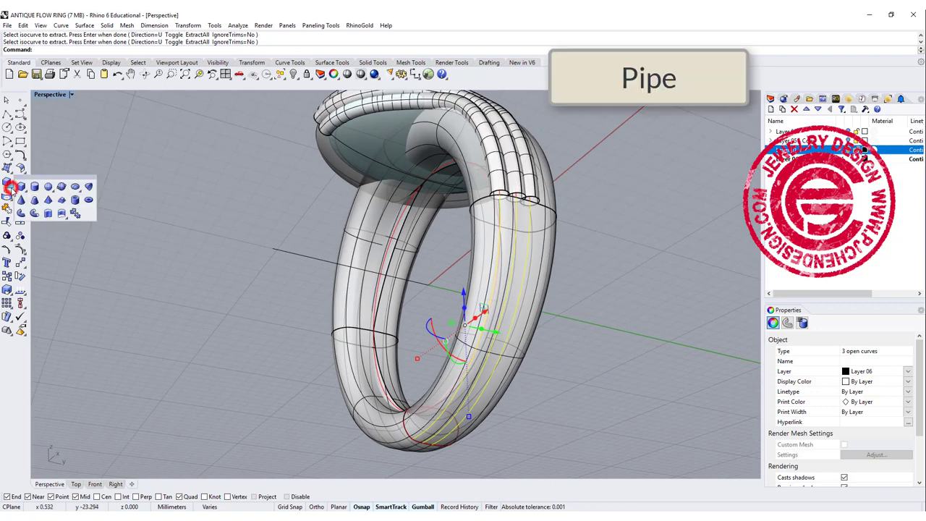
click(34, 214)
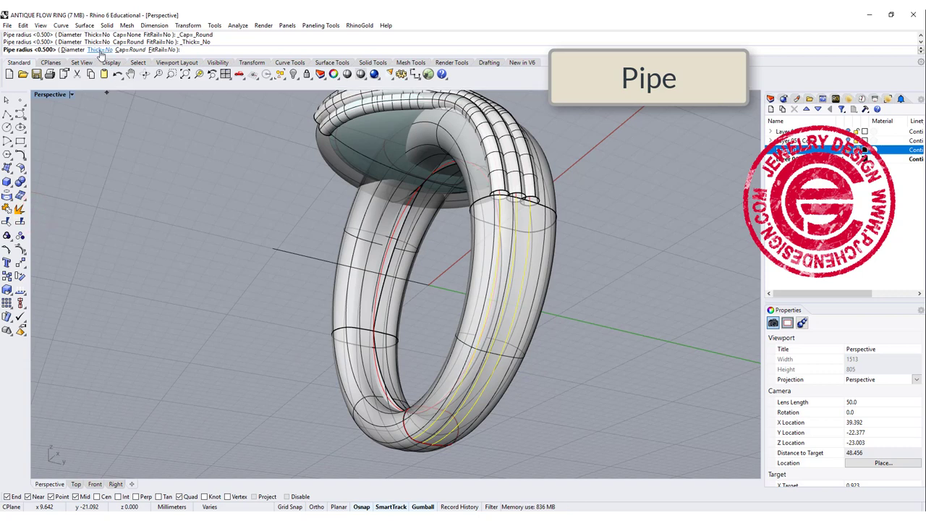
click(129, 49)
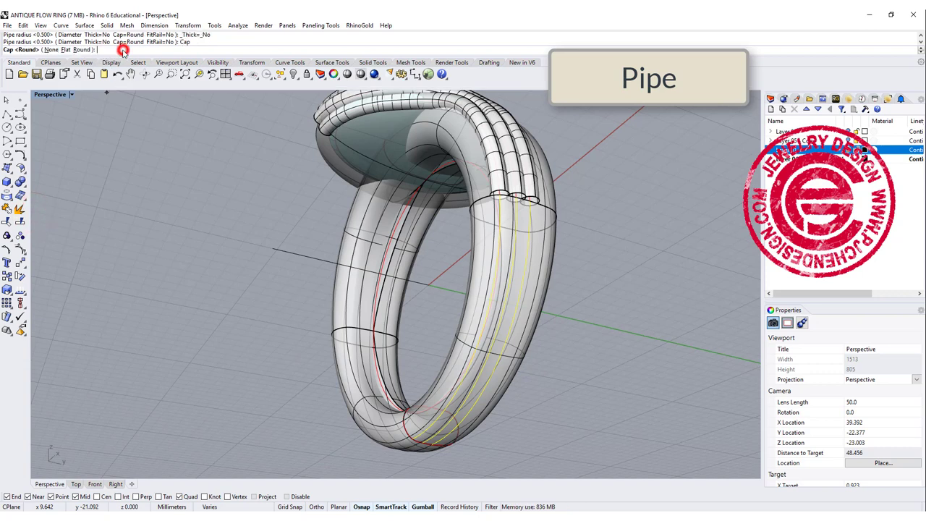
click(51, 49)
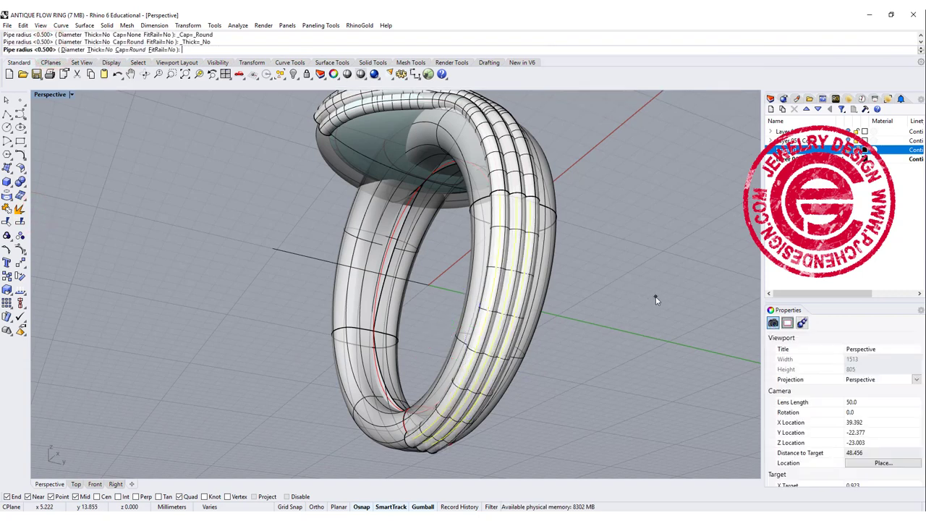
click(655, 241)
key(Return)
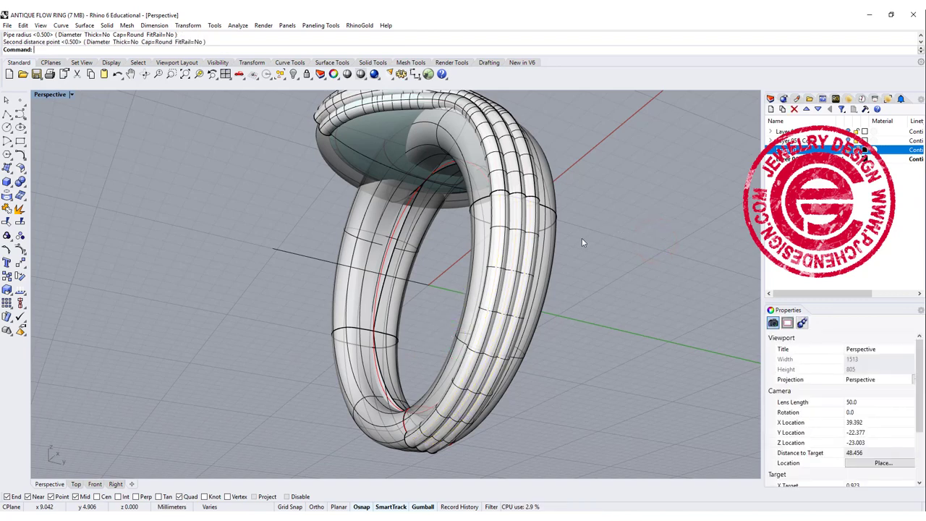
Step: Select the three flow pipes together with the three shank pipes and try to join them
right_drag(582, 238, 655, 239)
scroll(575, 310, up, 4)
drag(551, 260, 548, 272)
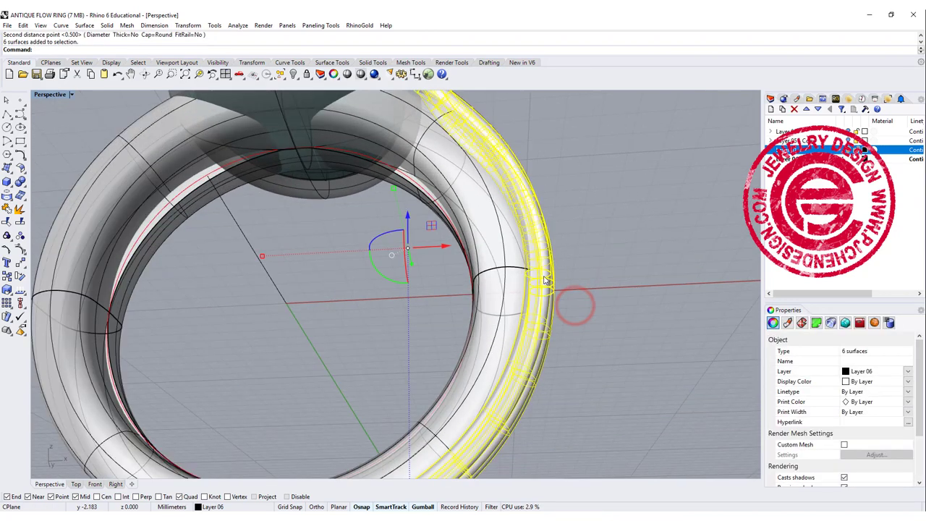
click(5, 210)
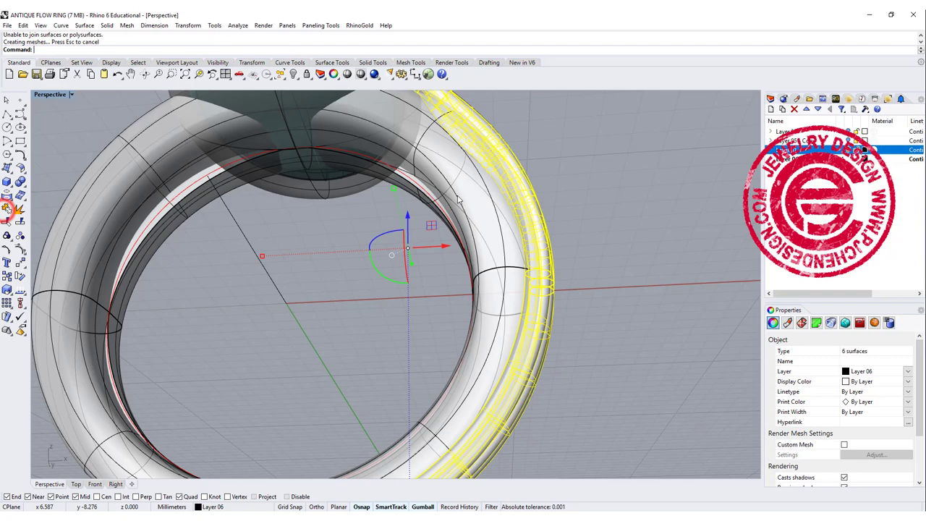
Step: Mirror the selected pipes across the X axis in the Top view, starting the mirror plane at the origin 0
scroll(460, 189, down, 5)
right_drag(460, 193, 499, 314)
double_click(49, 95)
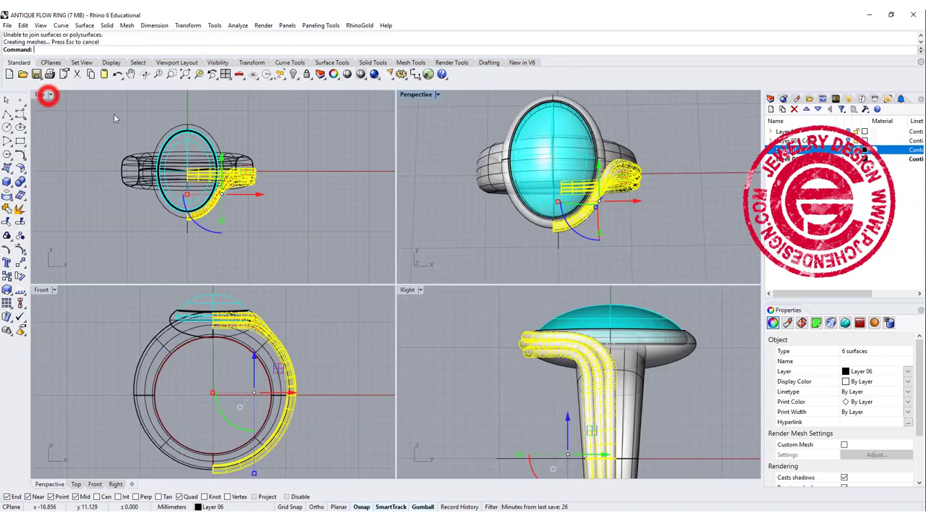
click(20, 262)
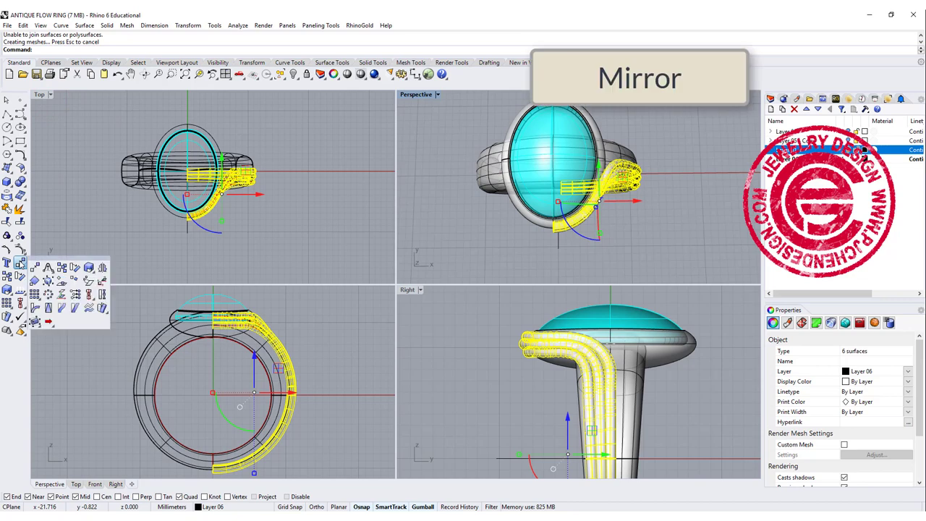
click(103, 267)
text(0)
key(Return)
text(0)
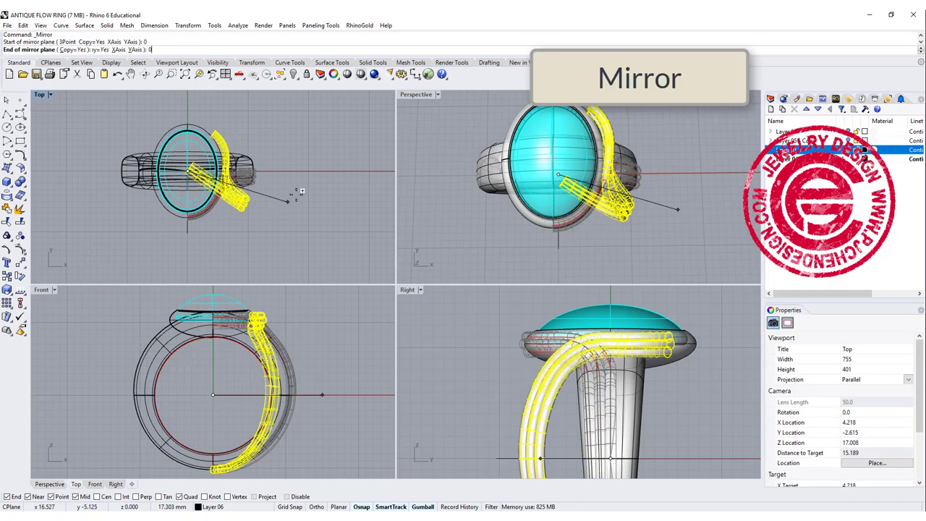
shift+click(311, 144)
Step: Select the original and mirrored pipes and mirror them across the Y axis from origin 0 to the ring's other half
scroll(257, 178, up, 6)
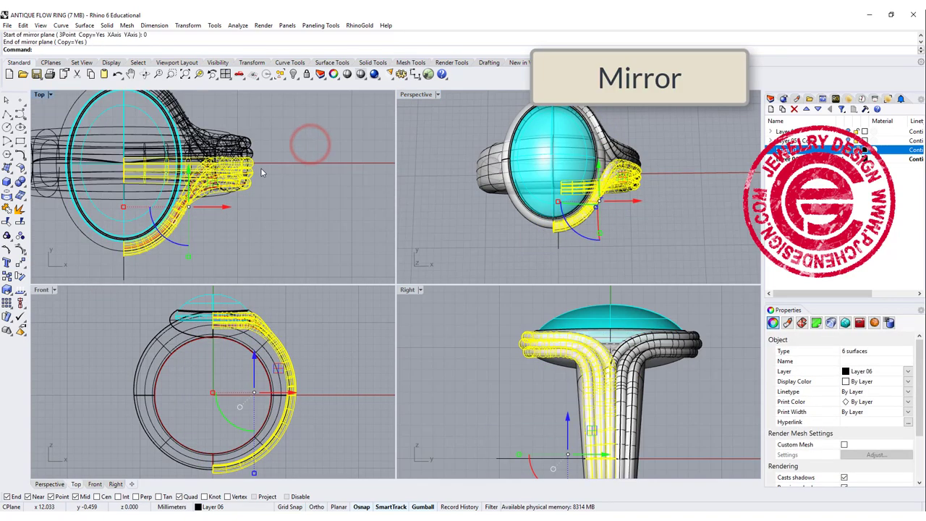
click(262, 172)
drag(266, 210, 250, 131)
scroll(246, 233, down, 3)
right_click(246, 234)
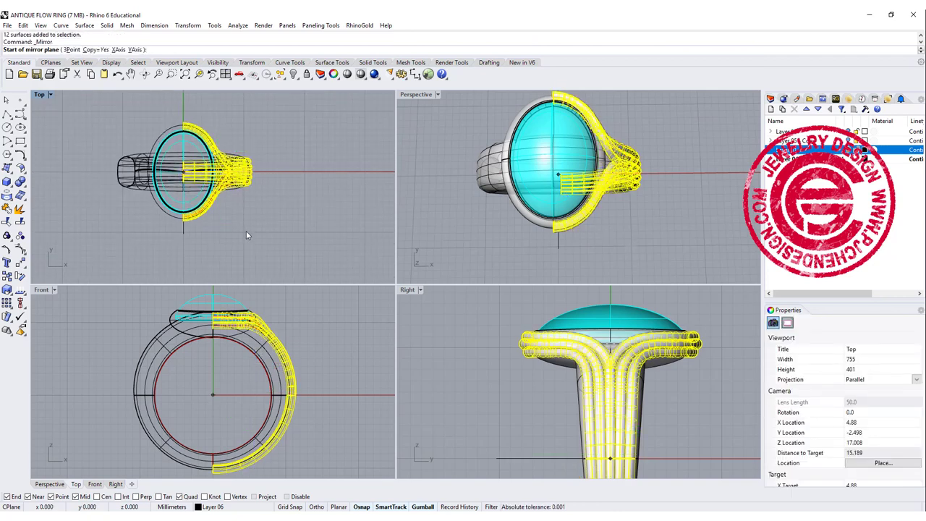
text(0)
key(Return)
click(188, 109)
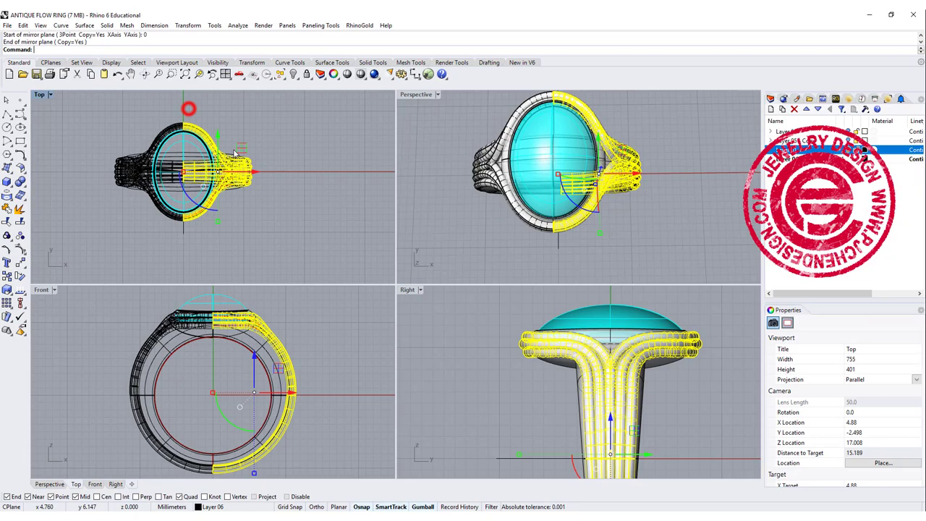
click(282, 210)
Step: Examine the finished ring from several angles in the maximized Perspective view, checking the pipes, bead clusters and cabochon
double_click(418, 94)
right_drag(418, 98, 463, 262)
click(435, 238)
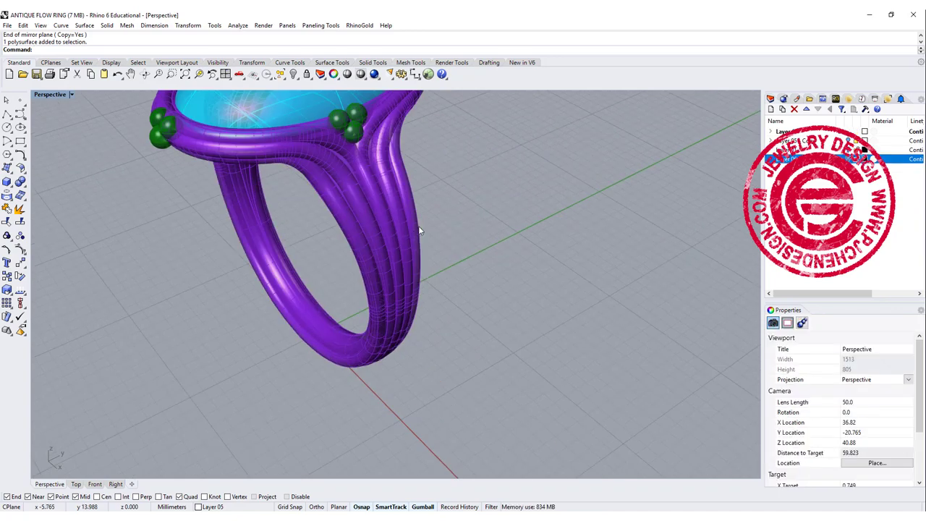
right_drag(380, 230, 442, 262)
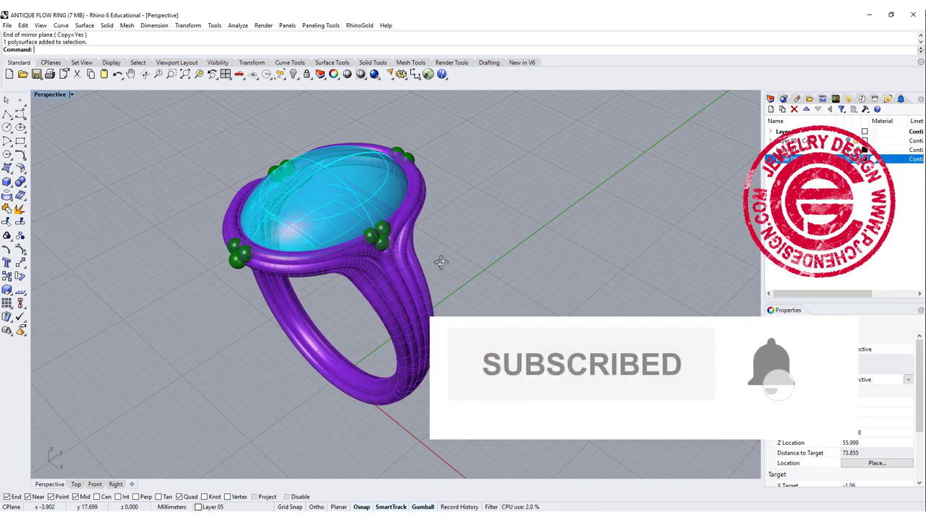
right_drag(442, 262, 429, 295)
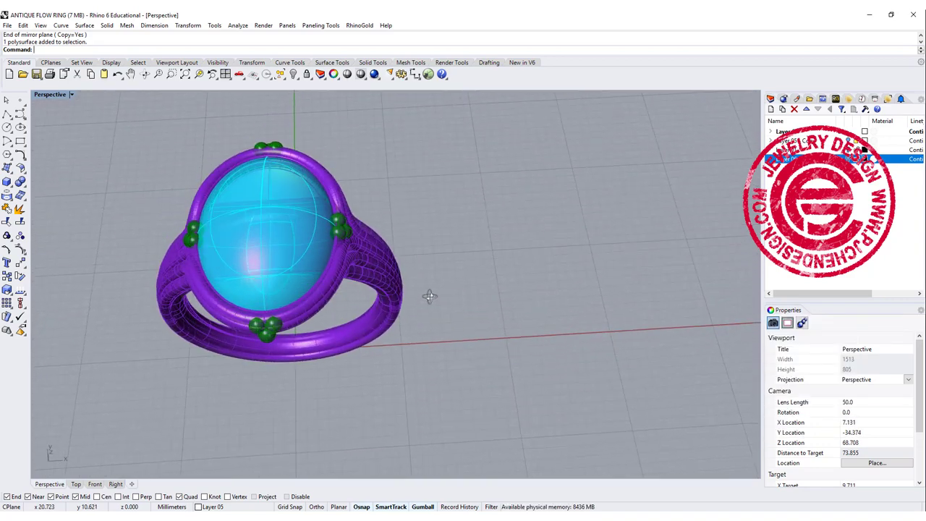